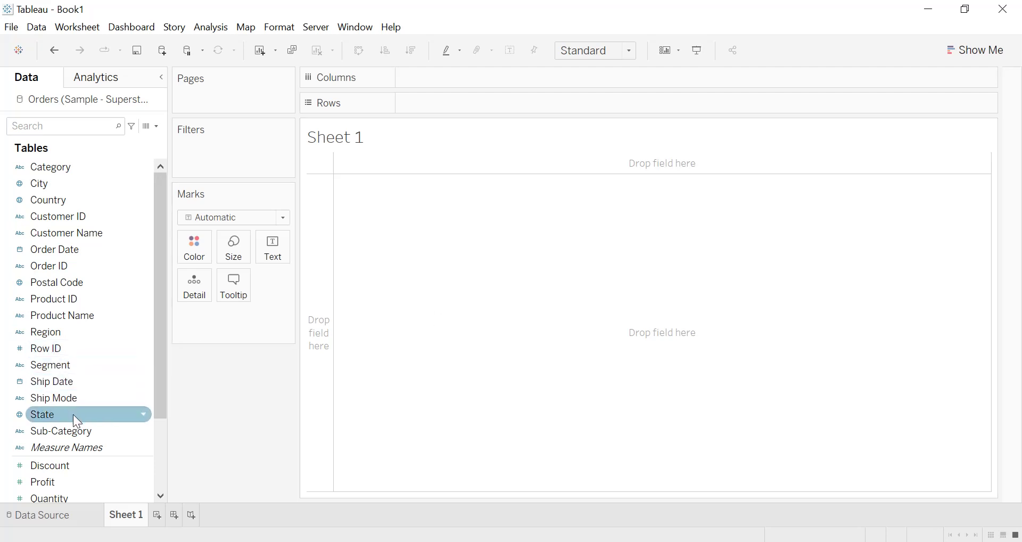
Step: Place Sub-Category on the Columns shelf of Sheet 1
{"action": "left_click_drag", "start_coordinate": [65, 429], "coordinate": [438, 82]}
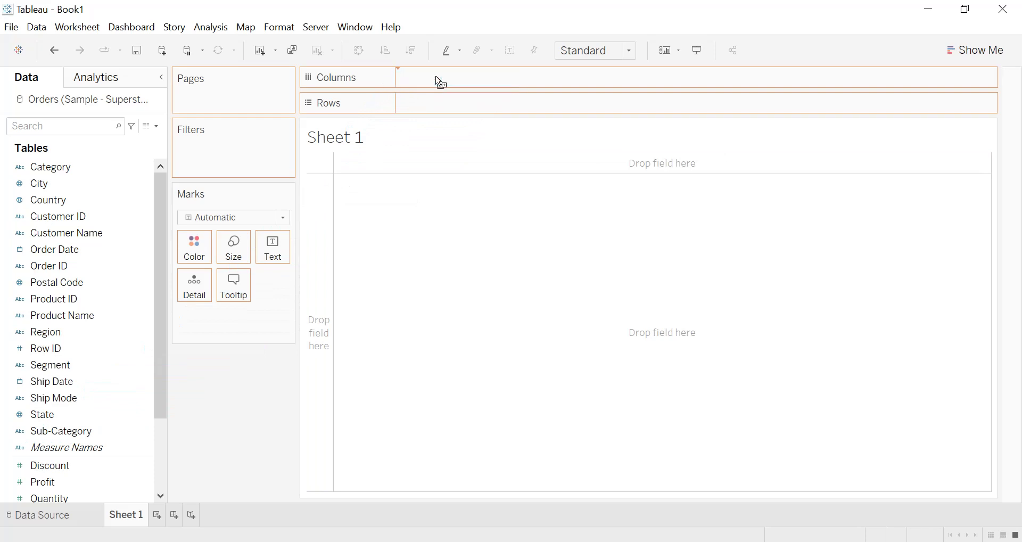
Step: Plot Sales on Rows, sort sub-categories descending, and duplicate SUM(Sales) into a second row
{"action": "scroll", "coordinate": [74, 419], "scroll_direction": "down", "scroll_amount": 3}
{"action": "left_click_drag", "start_coordinate": [74, 419], "coordinate": [453, 110]}
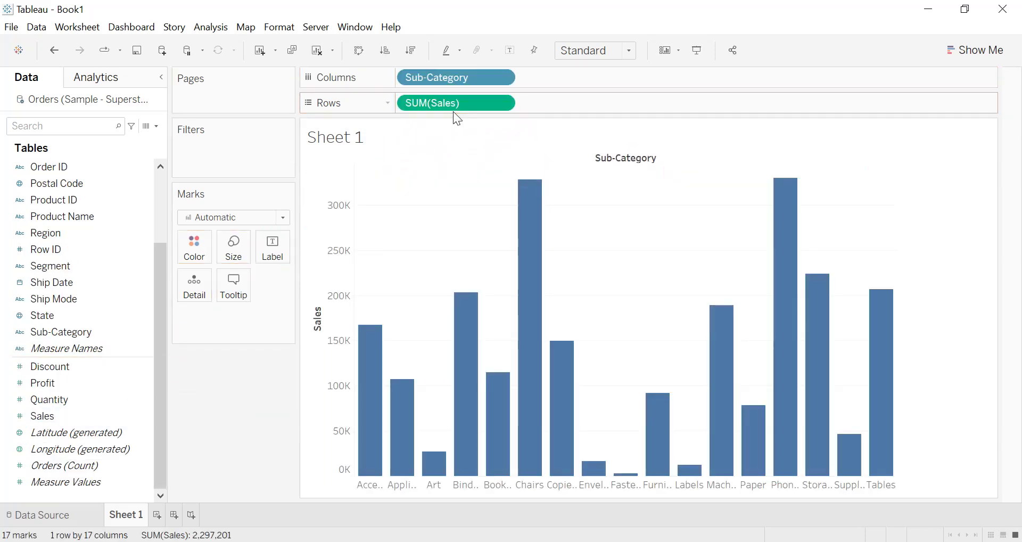
{"action": "left_click", "coordinate": [418, 53]}
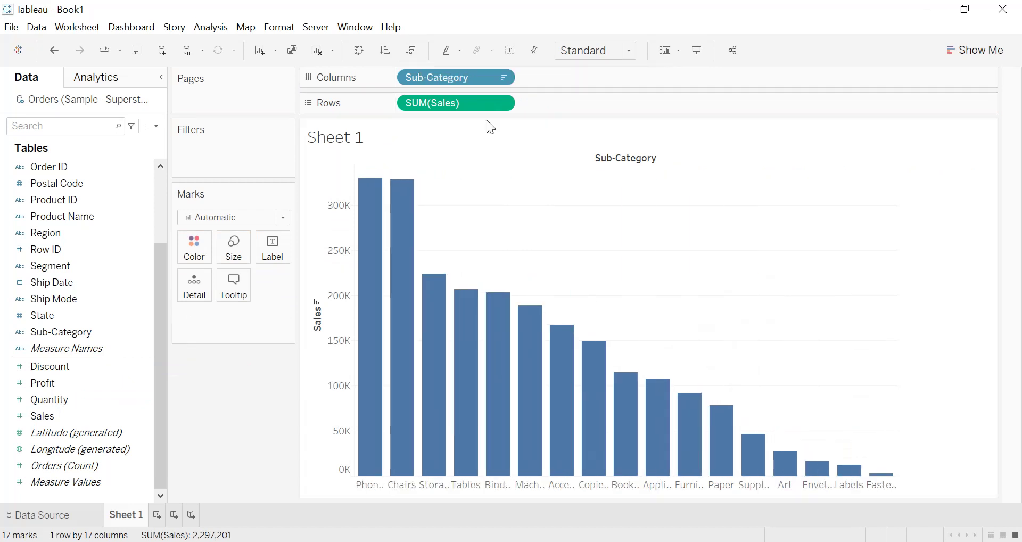
{"action": "left_click_drag", "start_coordinate": [463, 106], "coordinate": [595, 106]}
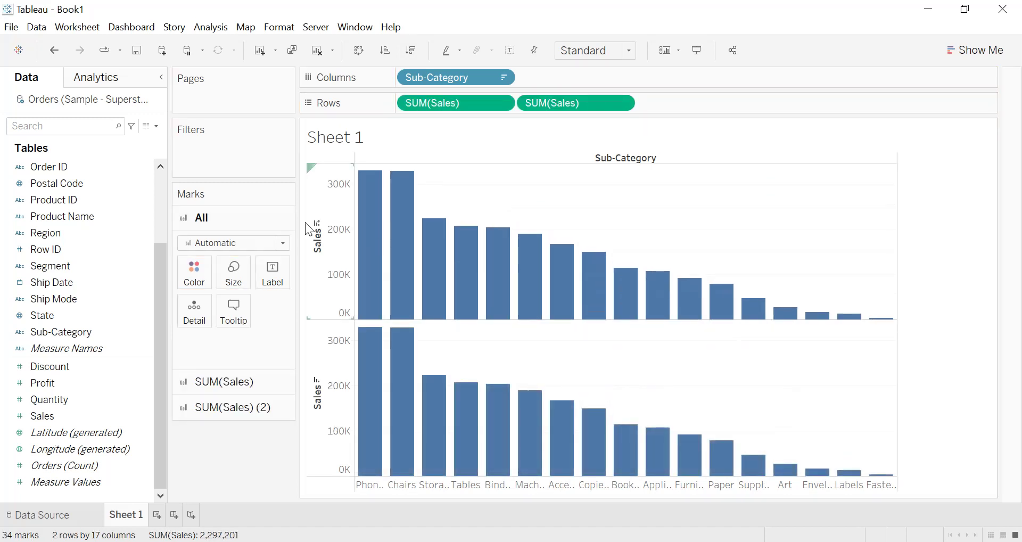
Step: Set the first Sales chart's mark type to Bar and the second to Line
{"action": "left_click", "coordinate": [216, 385]}
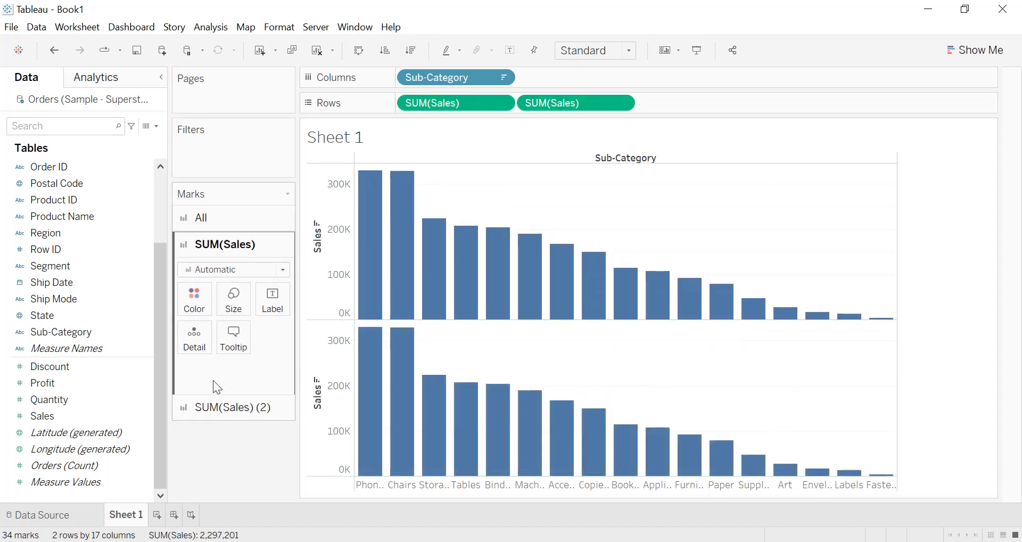
{"action": "left_click", "coordinate": [247, 269]}
{"action": "left_click", "coordinate": [234, 301]}
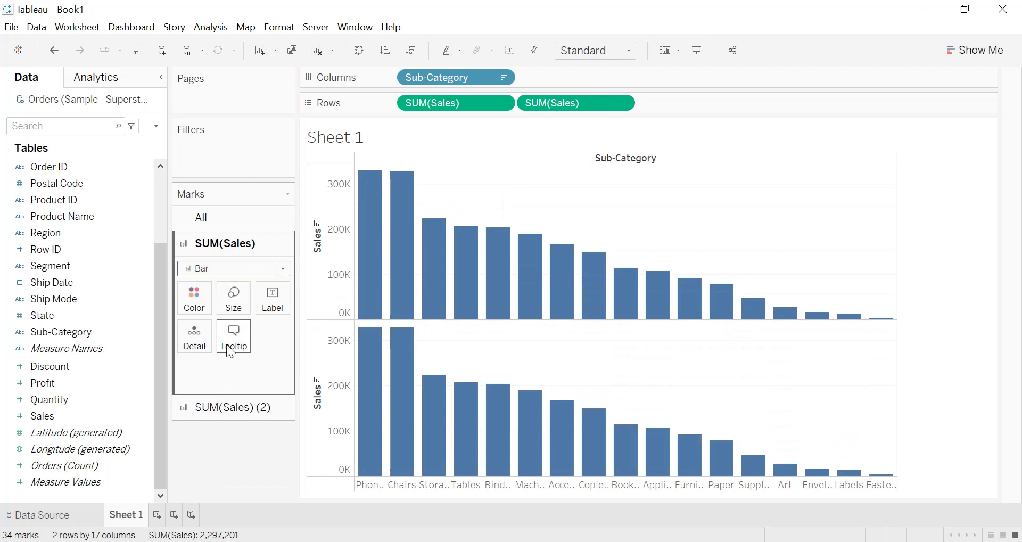
{"action": "left_click", "coordinate": [212, 410]}
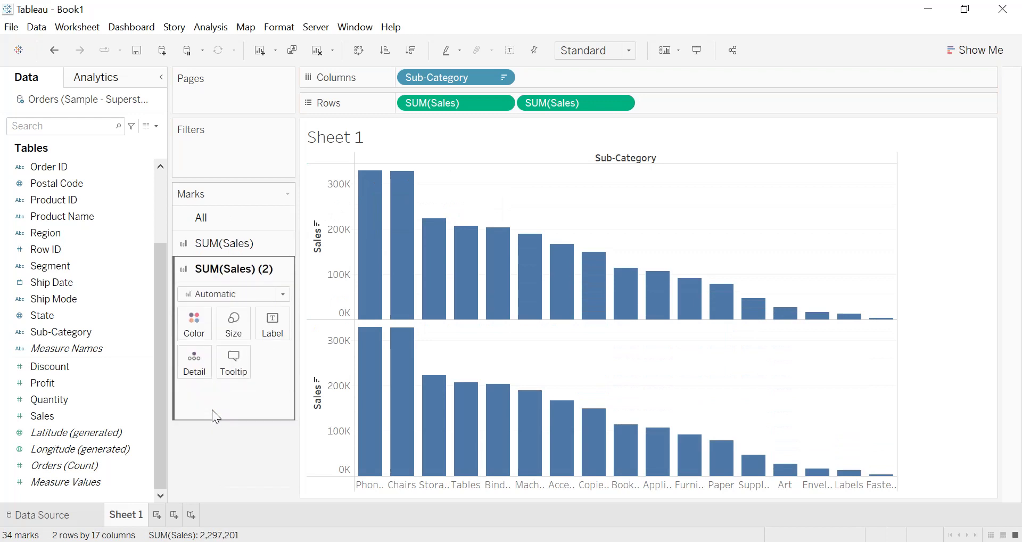
{"action": "left_click", "coordinate": [223, 295]}
{"action": "left_click", "coordinate": [212, 346]}
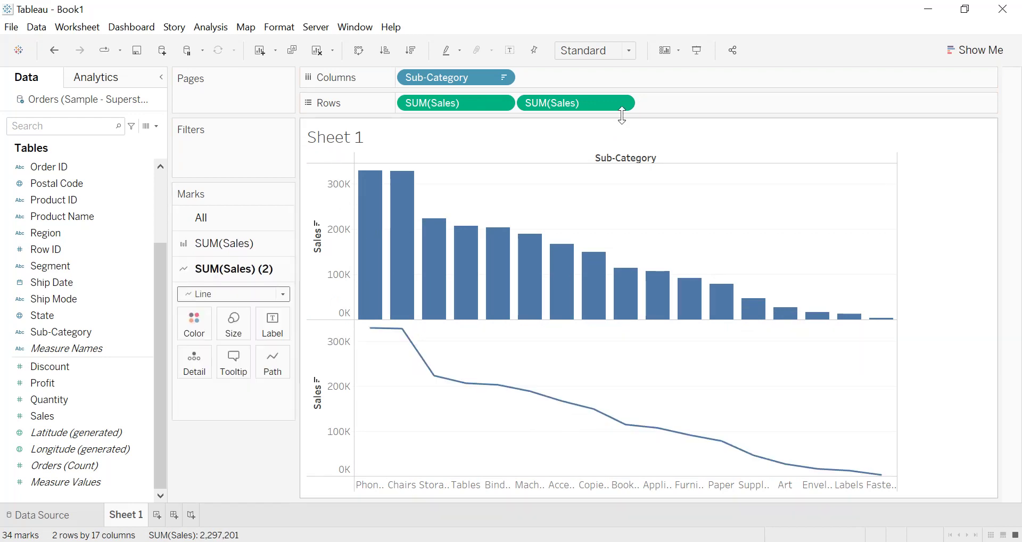
Step: Put the second SUM(Sales) on a dual axis and make it a Running Total
{"action": "left_click", "coordinate": [621, 103]}
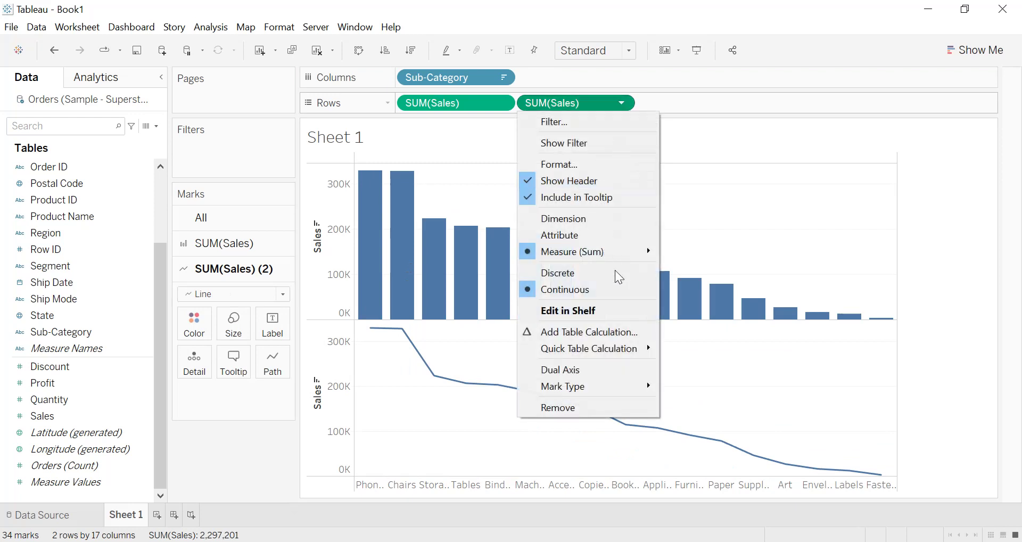
{"action": "left_click", "coordinate": [577, 369]}
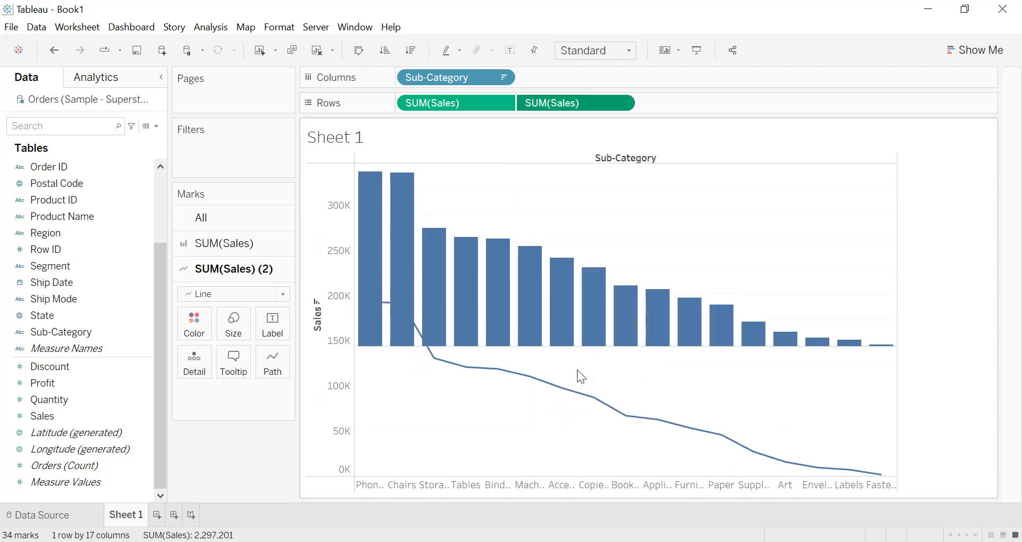
{"action": "left_click", "coordinate": [622, 104]}
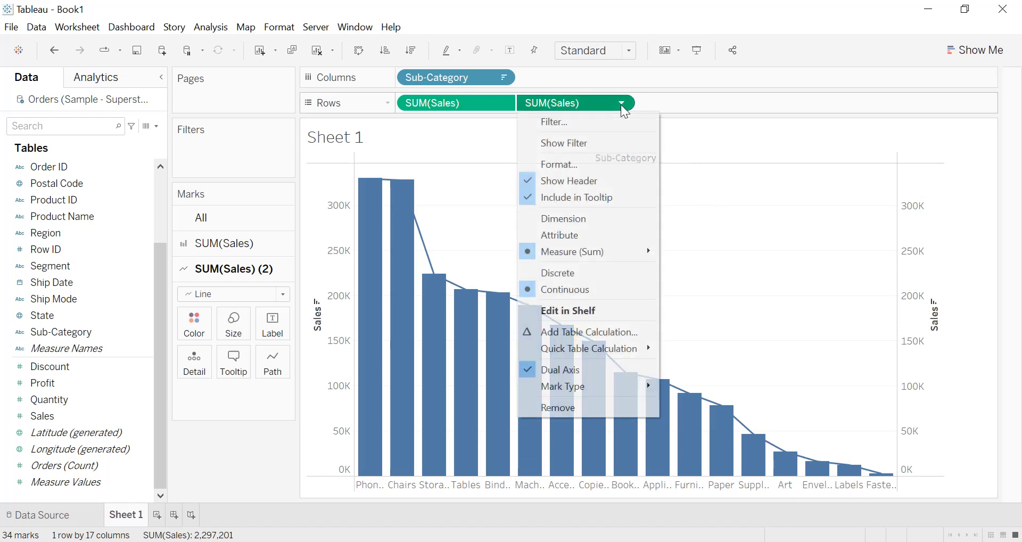
{"action": "left_click", "coordinate": [594, 331]}
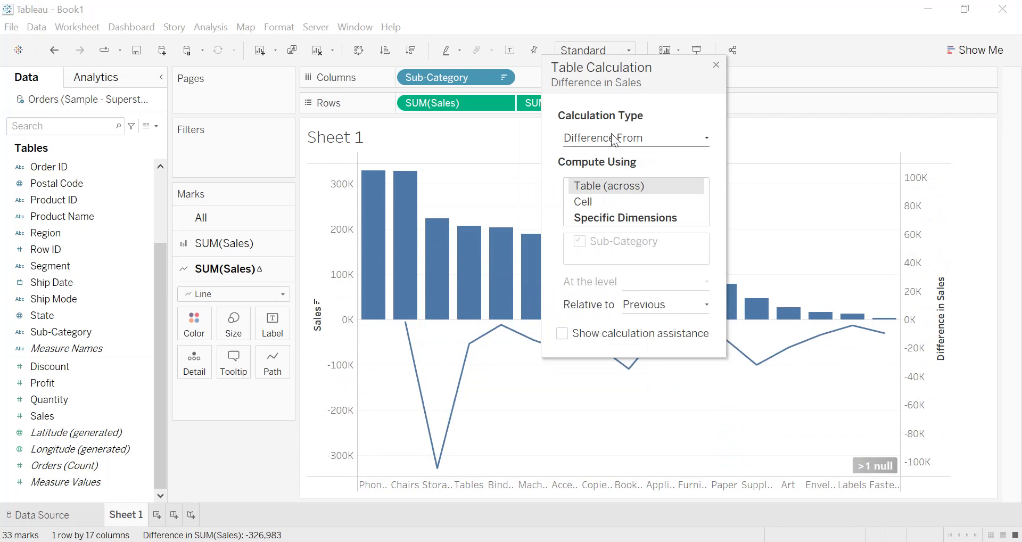
{"action": "left_click", "coordinate": [612, 136]}
{"action": "left_click", "coordinate": [606, 234]}
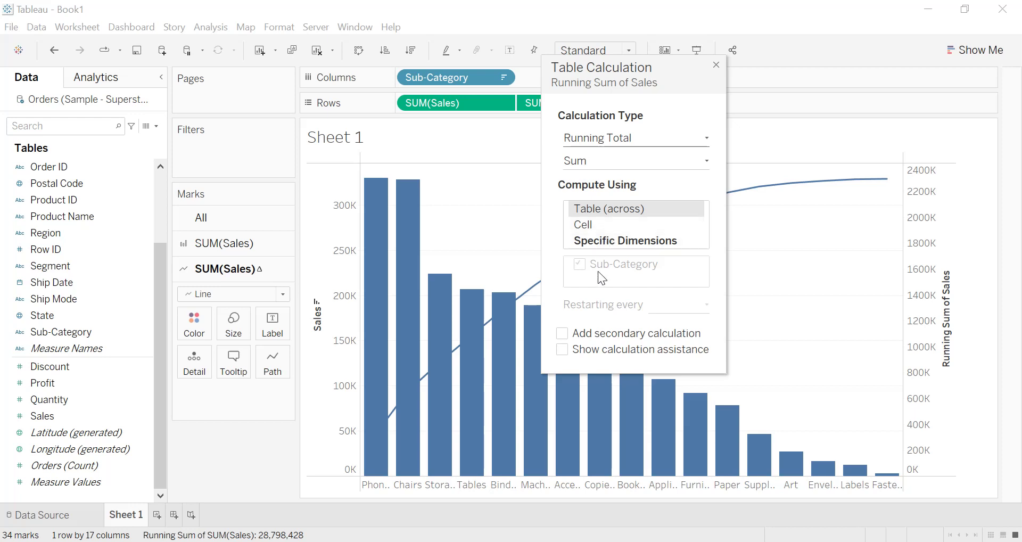
Step: Add a secondary Percent of Total calculation to the Sales running total
{"action": "left_click", "coordinate": [562, 334]}
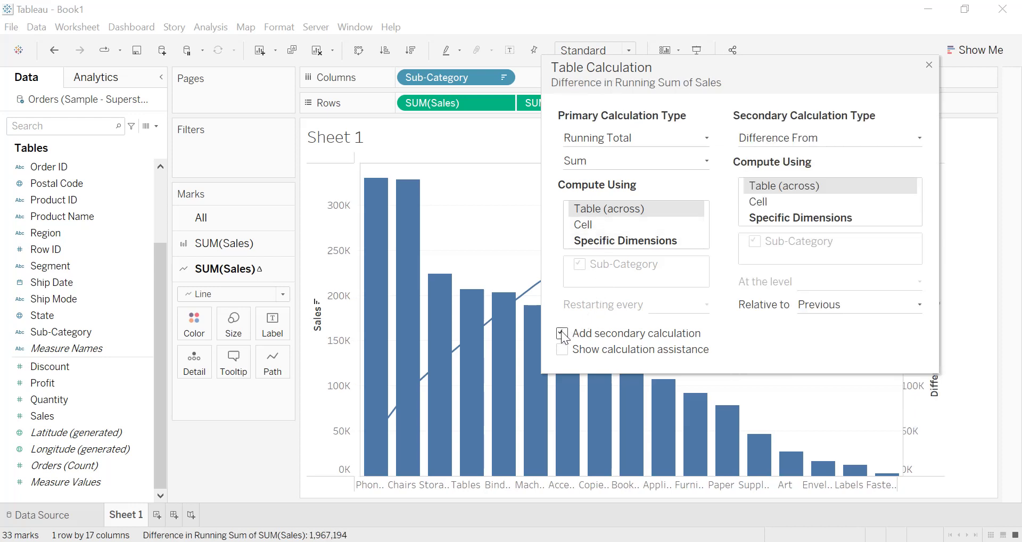
{"action": "left_click", "coordinate": [785, 144]}
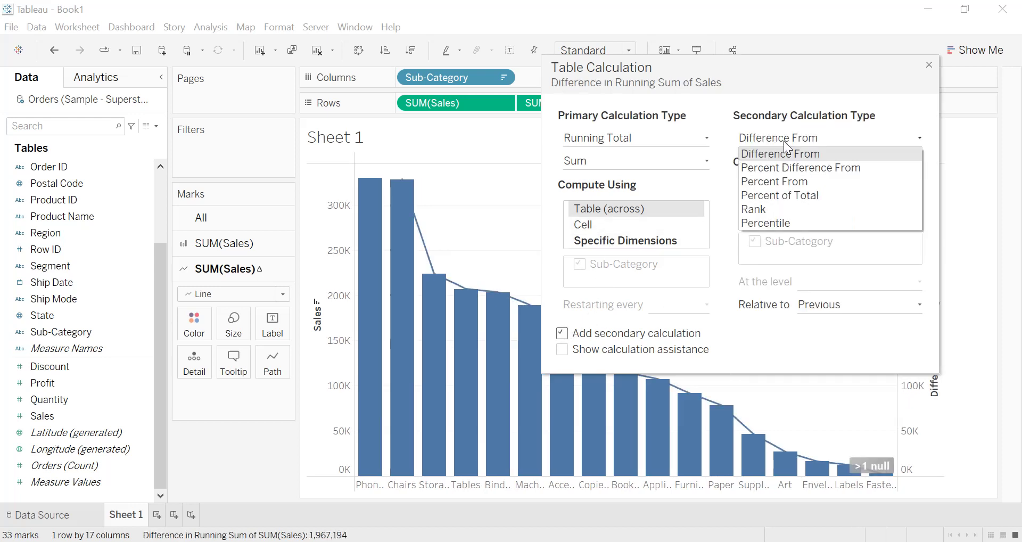
{"action": "left_click", "coordinate": [781, 195]}
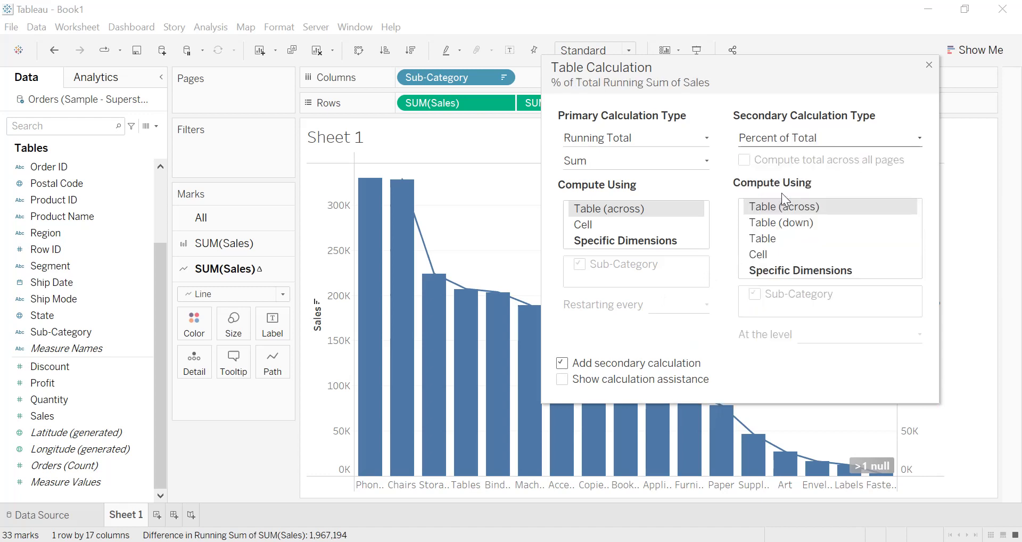
{"action": "left_click", "coordinate": [930, 63]}
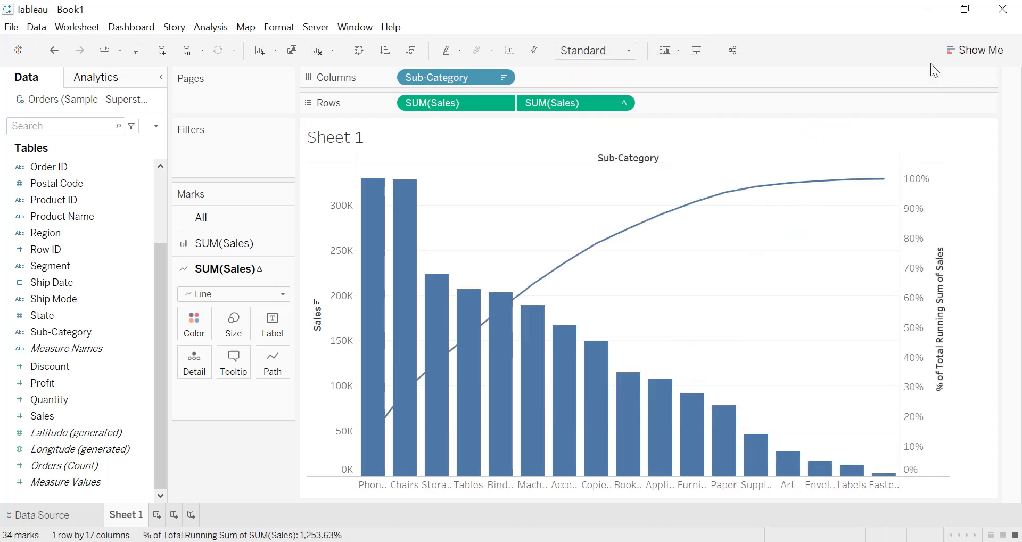
Step: Rotate the Sub-Category header labels to read vertically
{"action": "left_click", "coordinate": [553, 487]}
{"action": "right_click", "coordinate": [552, 488]}
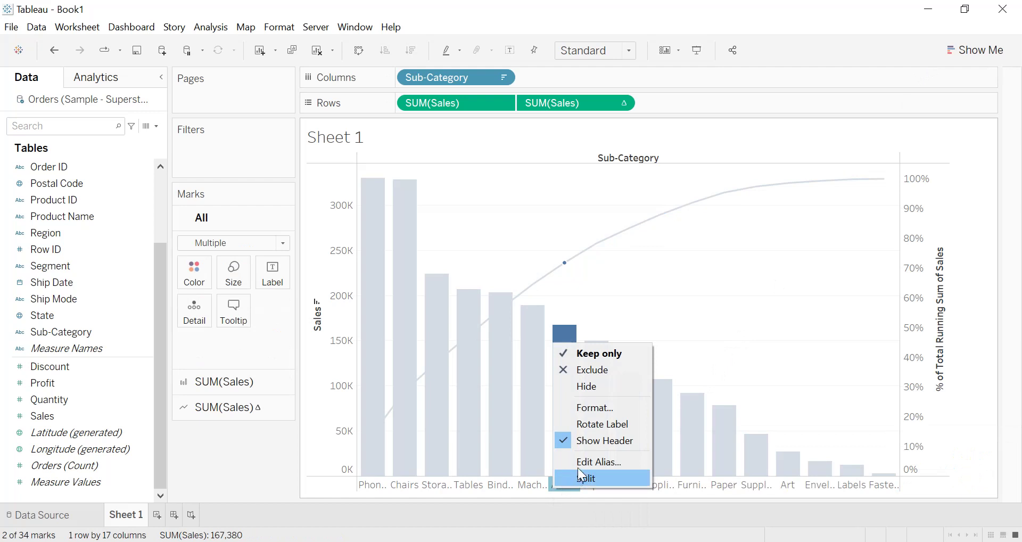
{"action": "left_click", "coordinate": [589, 425]}
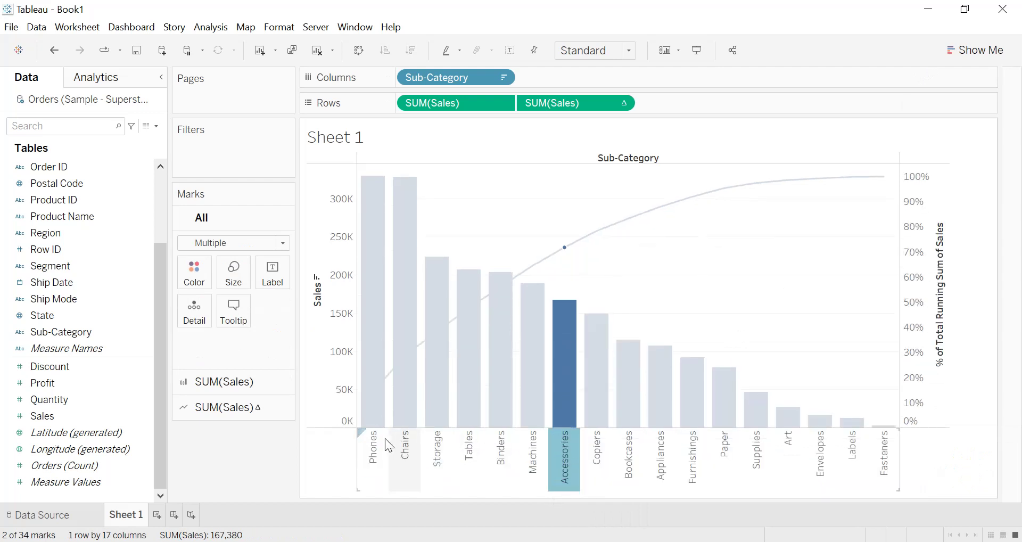
Step: Colour the SUM(Sales) bars orange
{"action": "left_click", "coordinate": [252, 380]}
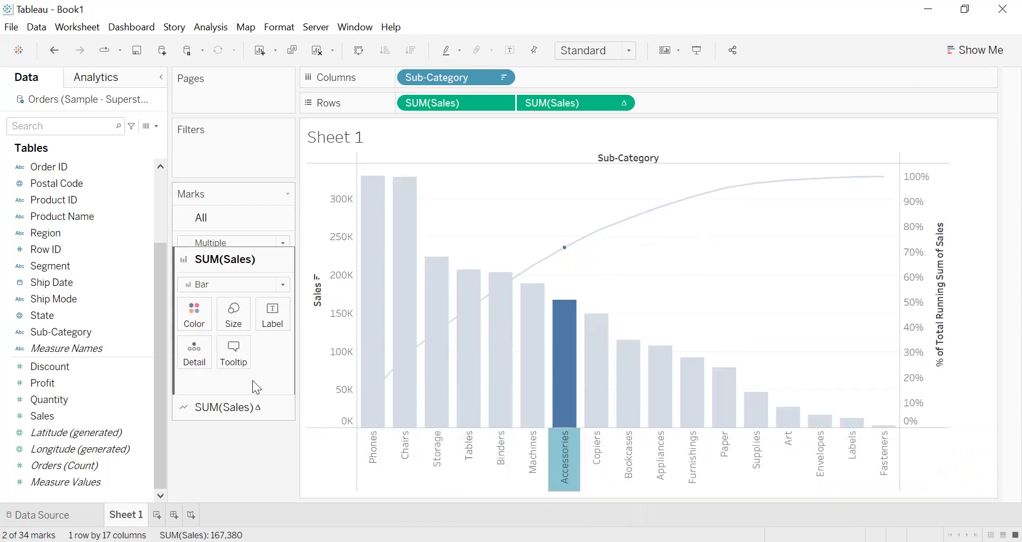
{"action": "left_click", "coordinate": [194, 311]}
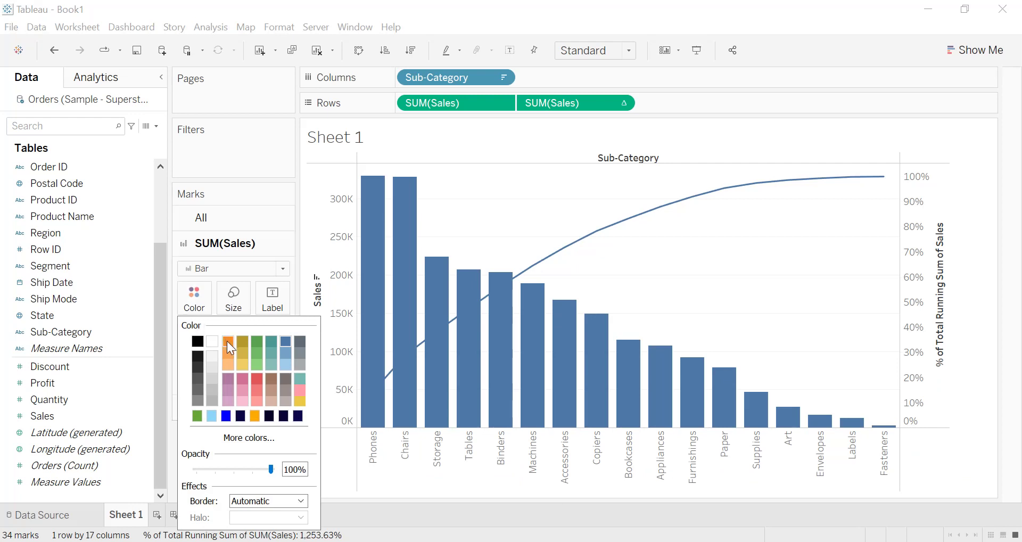
{"action": "left_click", "coordinate": [231, 354]}
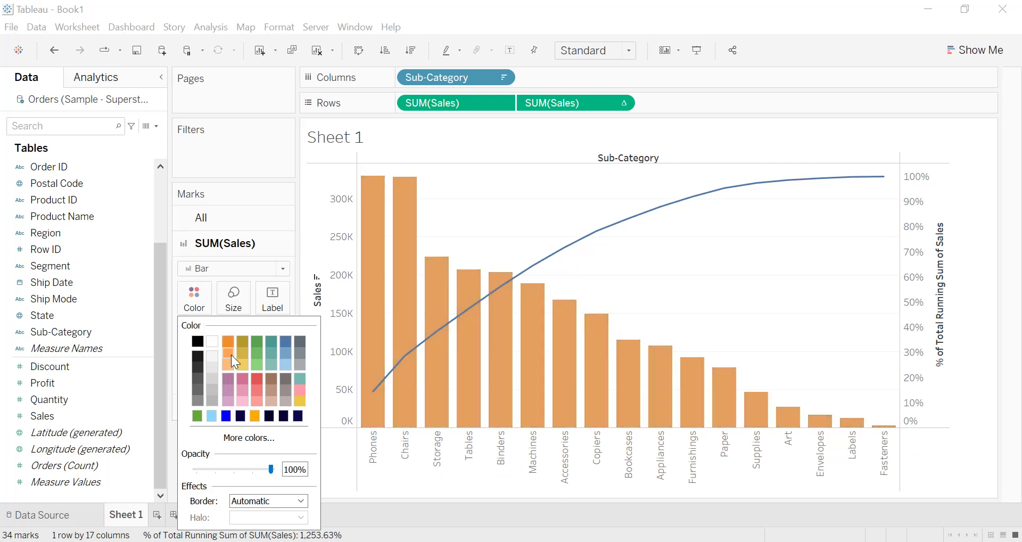
{"action": "left_click", "coordinate": [774, 285]}
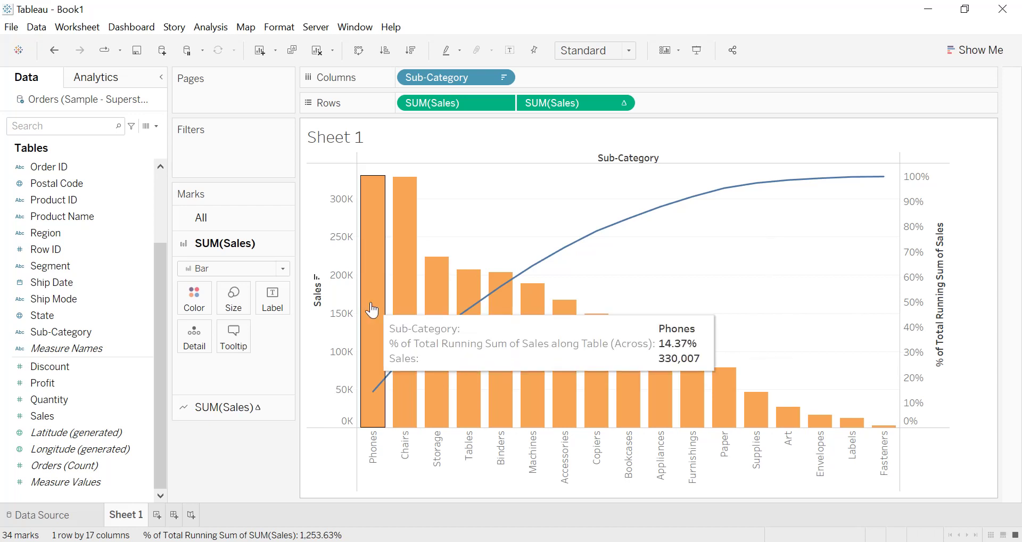
{"action": "mouse_move", "coordinate": [415, 309]}
{"action": "mouse_move", "coordinate": [468, 309]}
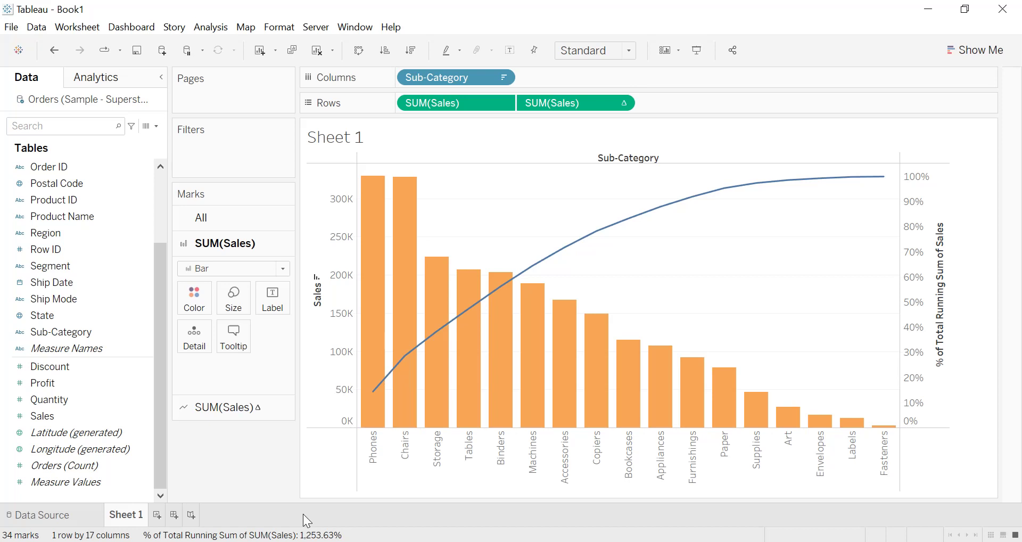
Step: Create a new worksheet with Sub-Category on Columns and Sales on Rows
{"action": "left_click", "coordinate": [158, 514]}
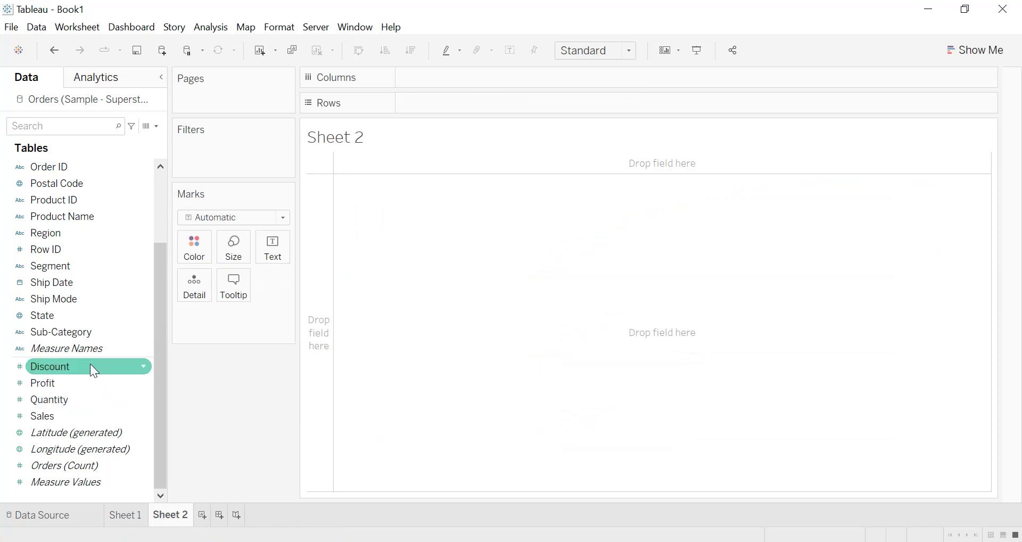
{"action": "mouse_move", "coordinate": [78, 334]}
{"action": "left_mouse_down"}
{"action": "mouse_move", "coordinate": [321, 233]}
{"action": "mouse_move", "coordinate": [472, 103]}
{"action": "mouse_move", "coordinate": [473, 85]}
{"action": "left_mouse_up"}
{"action": "left_click_drag", "start_coordinate": [75, 417], "coordinate": [201, 290]}
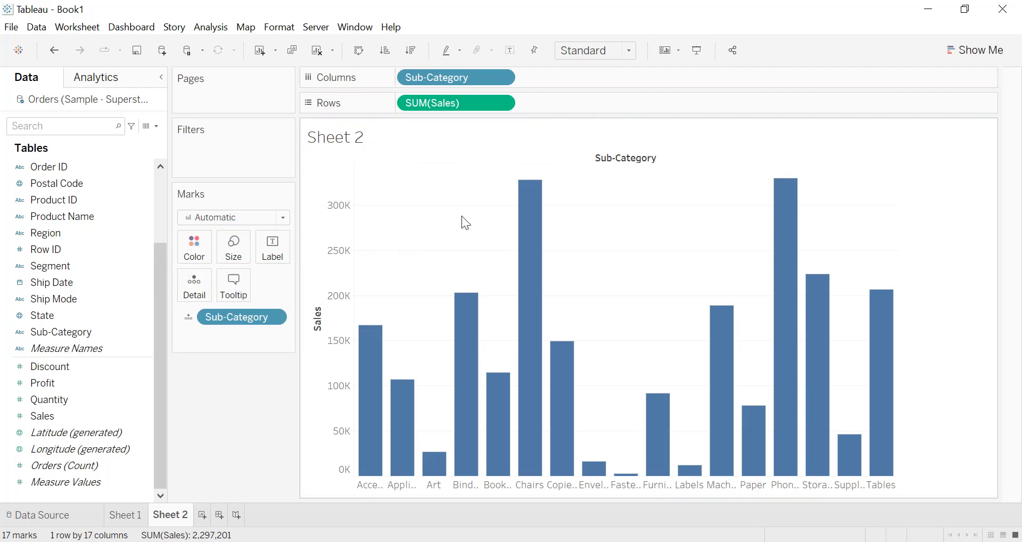
Step: Convert the Sub-Category column pill to a Count (Distinct) measure
{"action": "left_click", "coordinate": [501, 77]}
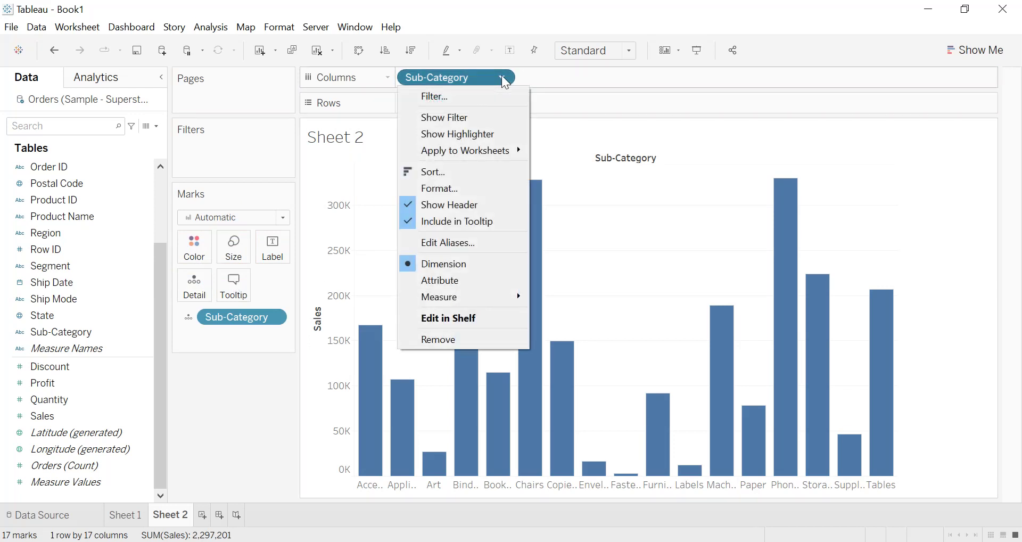
{"action": "mouse_move", "coordinate": [495, 293]}
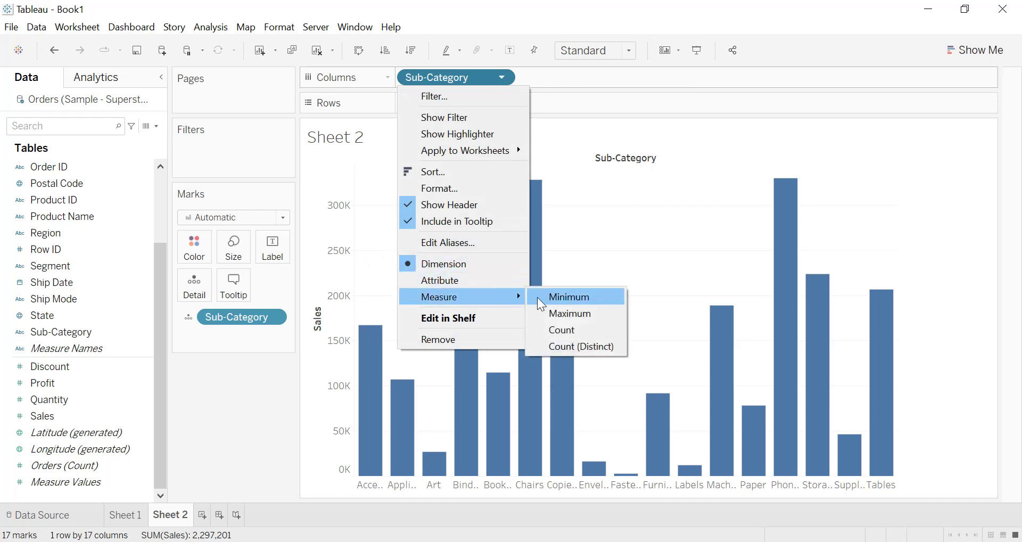
{"action": "left_click", "coordinate": [553, 347]}
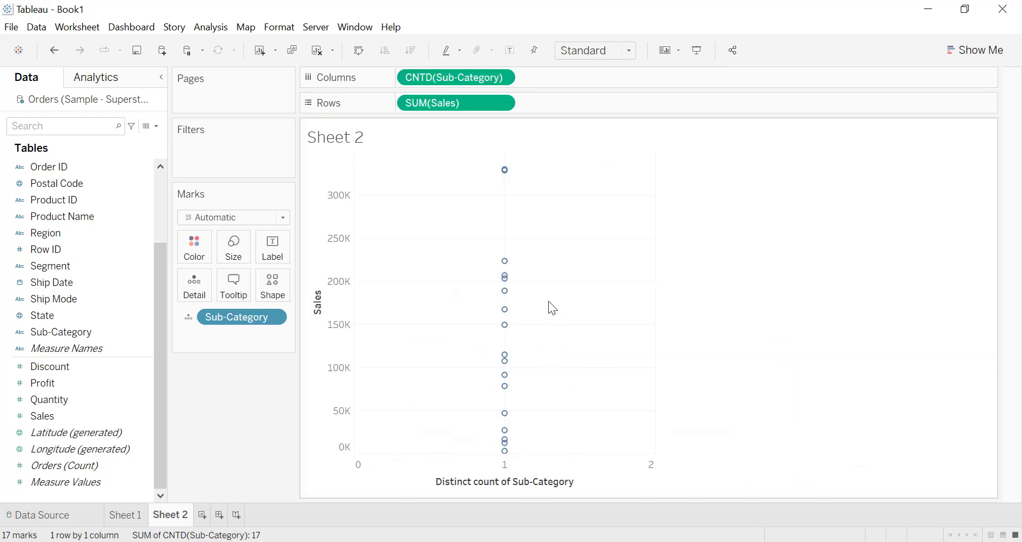
{"action": "left_click", "coordinate": [502, 77]}
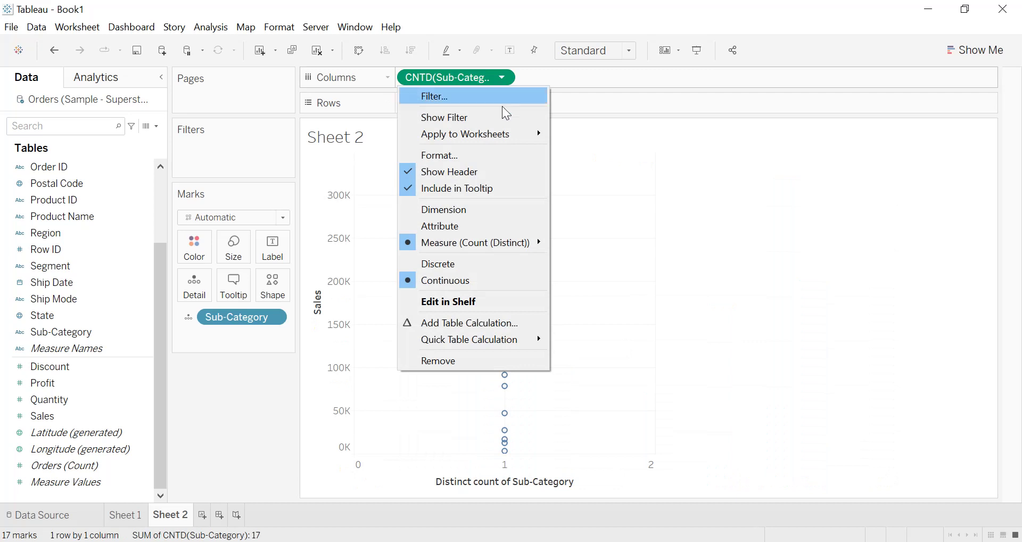
Step: Set the distinct count to Running Total along Sub-Category, with secondary Percent of Total along Sub-Category
{"action": "left_click", "coordinate": [486, 323]}
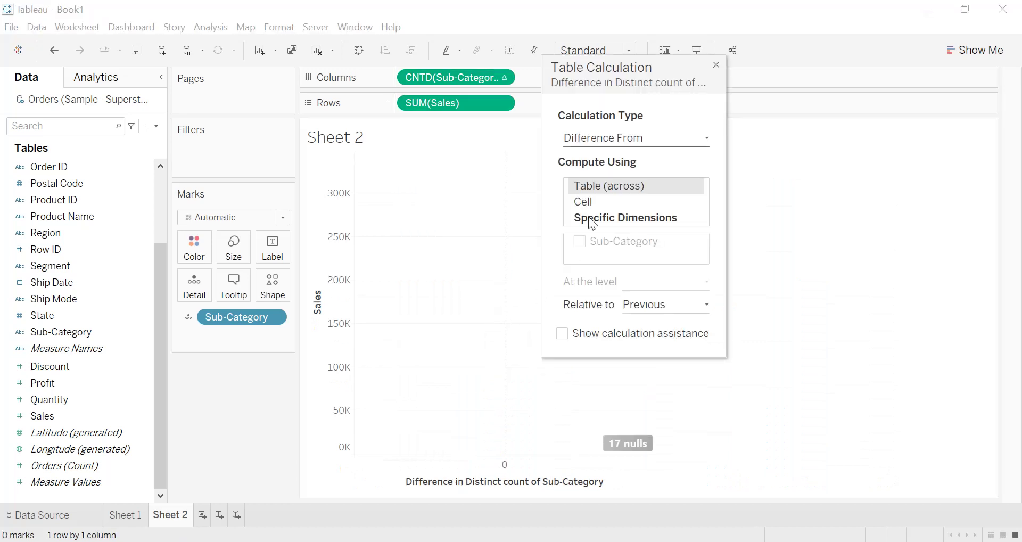
{"action": "left_click", "coordinate": [600, 141]}
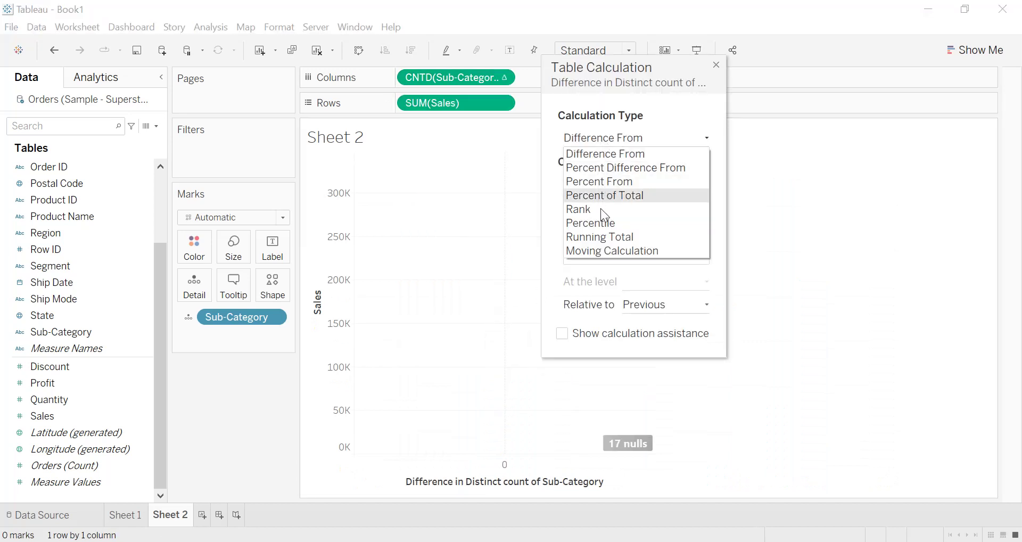
{"action": "left_click", "coordinate": [602, 236]}
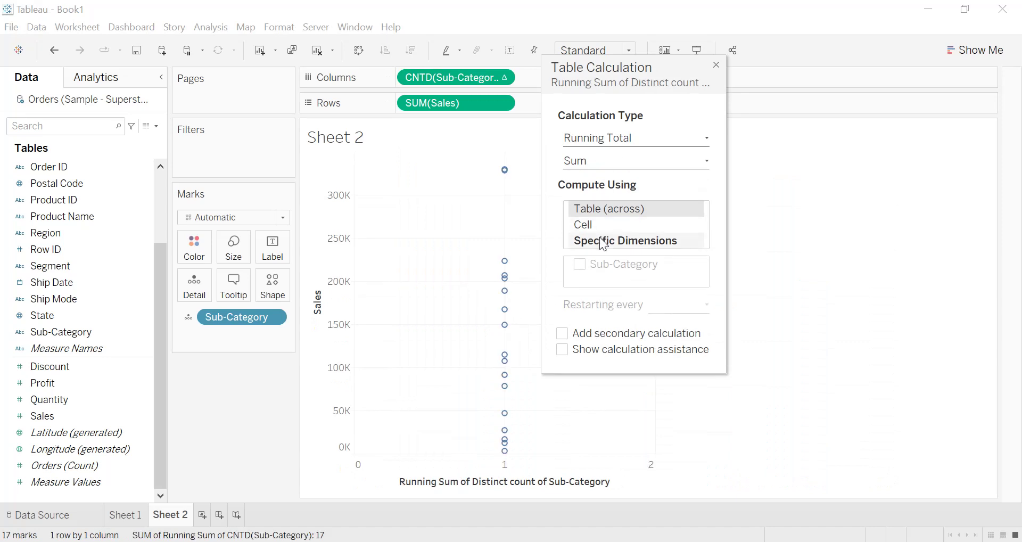
{"action": "left_click", "coordinate": [579, 265]}
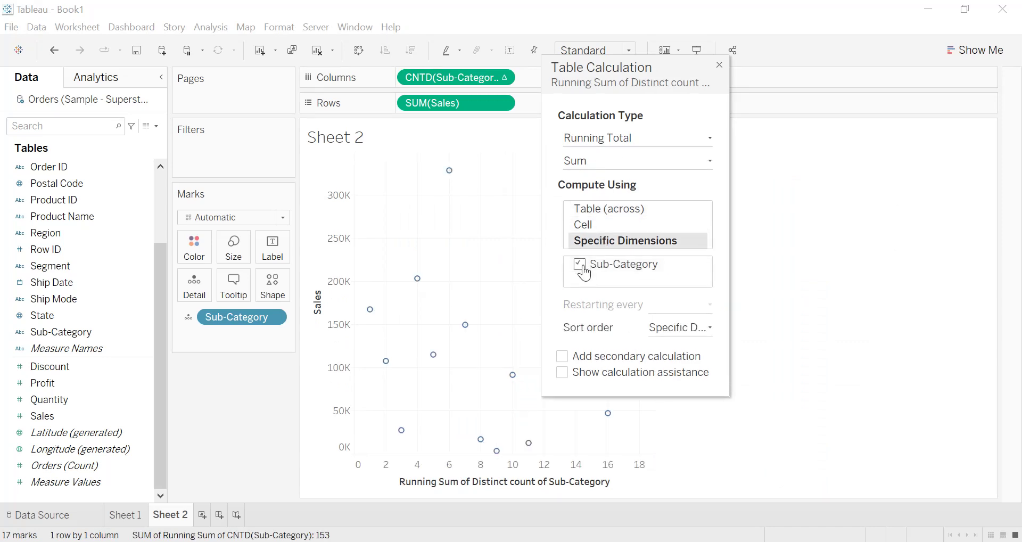
{"action": "left_click", "coordinate": [562, 356]}
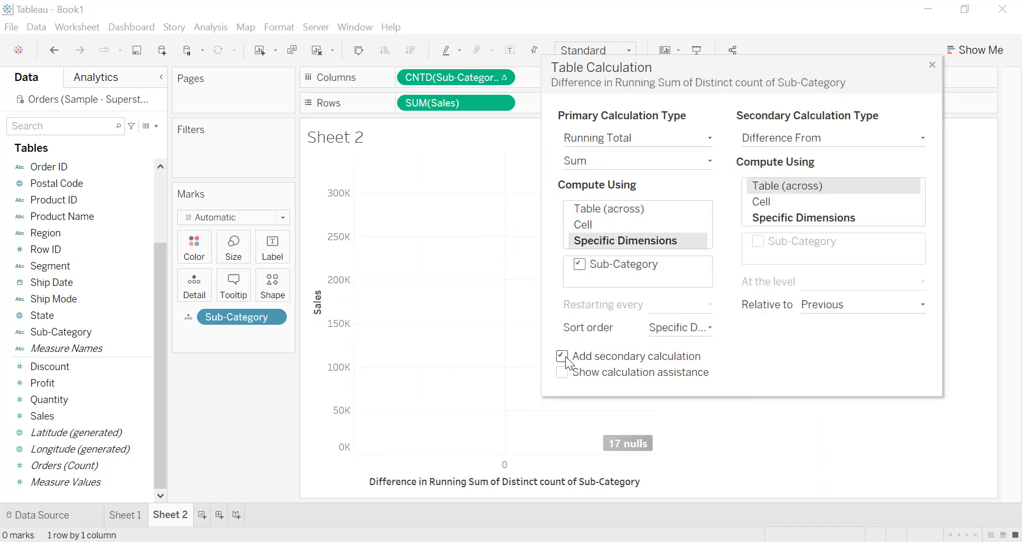
{"action": "left_click", "coordinate": [771, 142]}
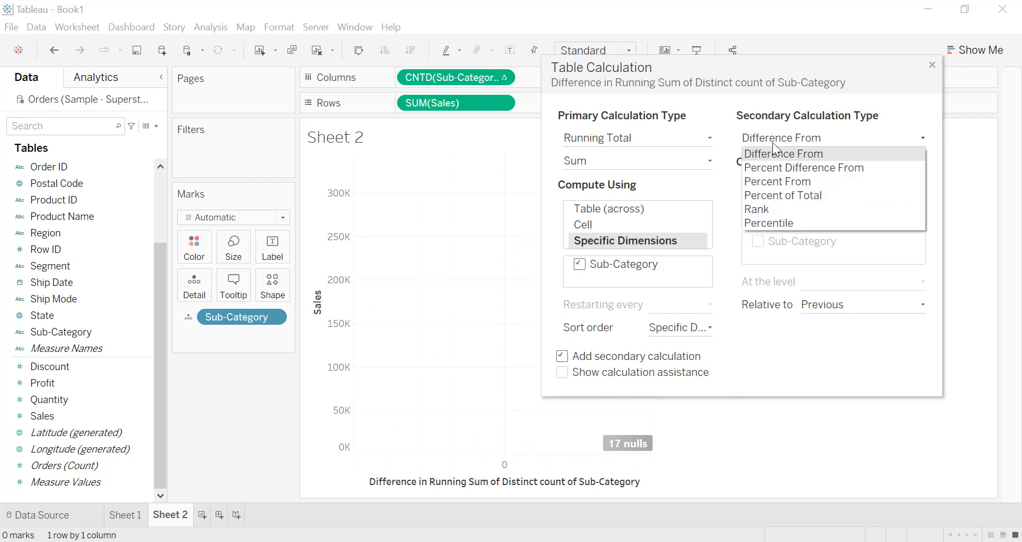
{"action": "left_click", "coordinate": [780, 196]}
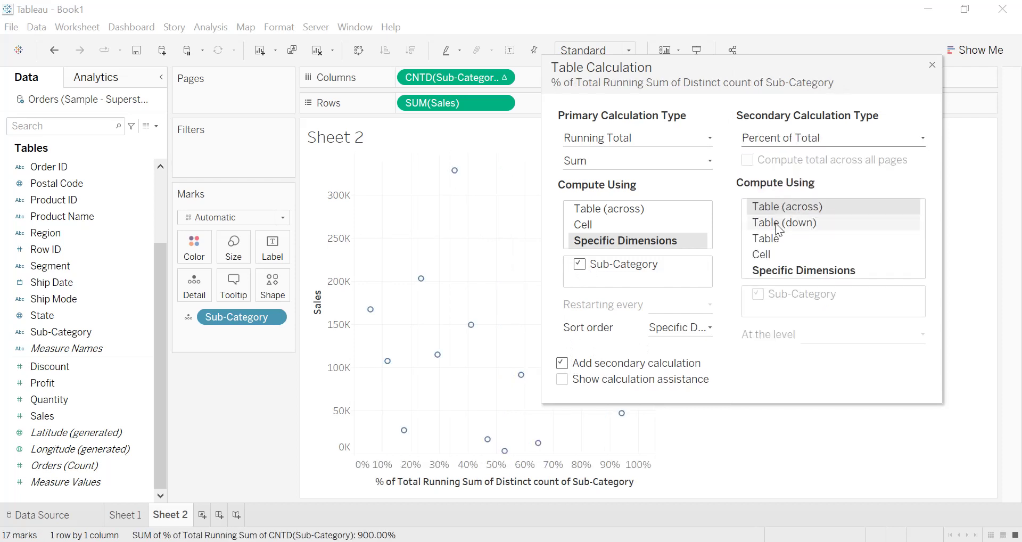
{"action": "left_click", "coordinate": [765, 270]}
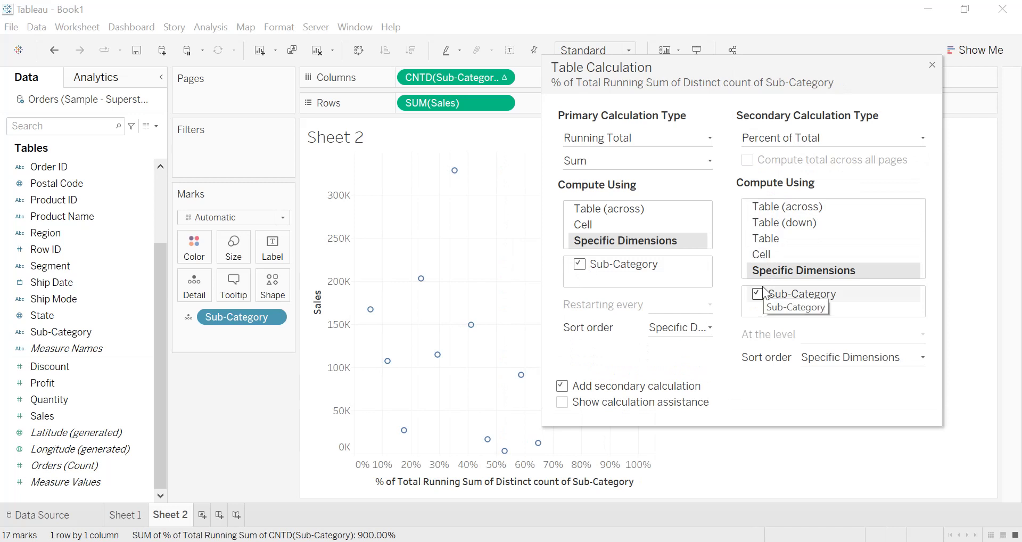
{"action": "left_click", "coordinate": [932, 66]}
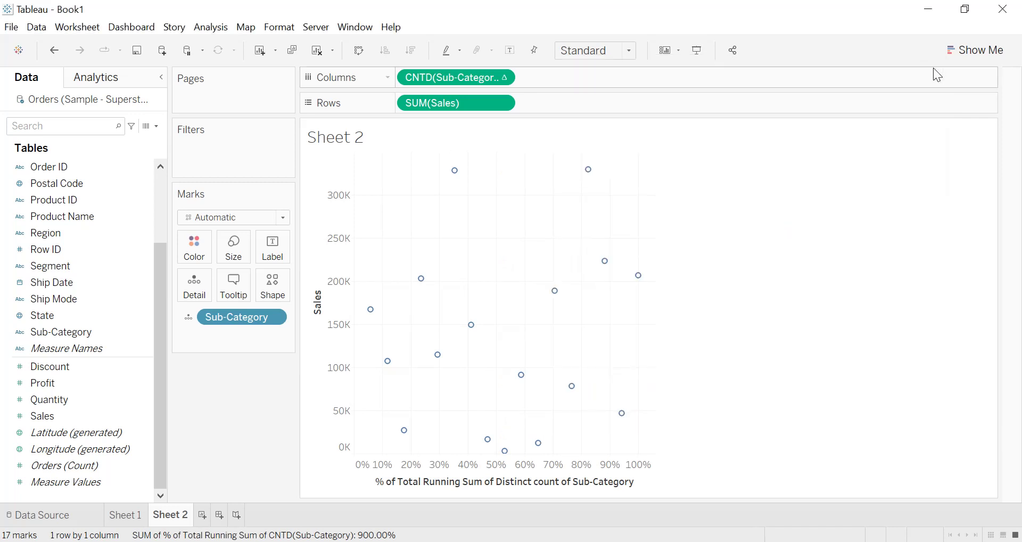
Step: Make SUM(Sales) a Running Total computed along Sub-Category
{"action": "left_click", "coordinate": [503, 103]}
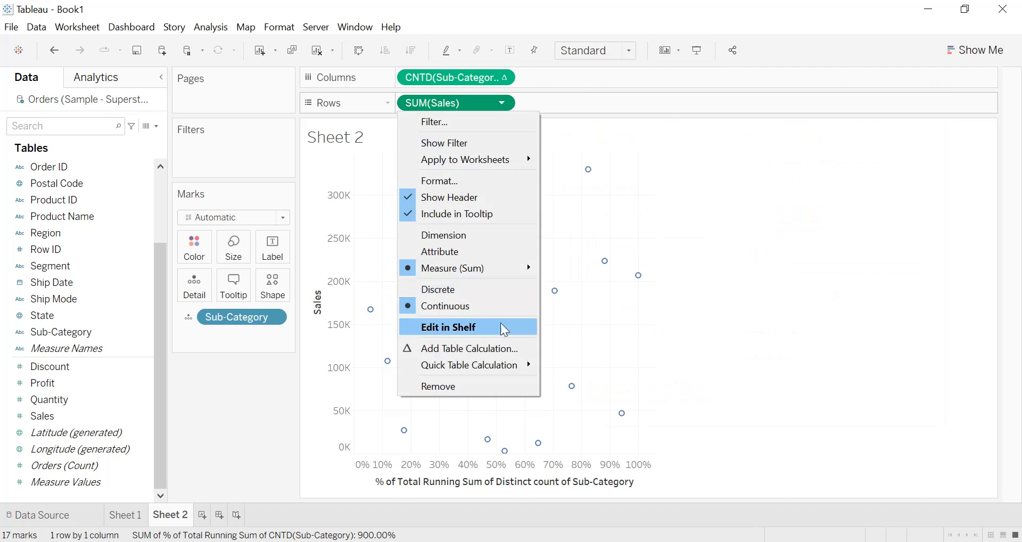
{"action": "left_click", "coordinate": [494, 344]}
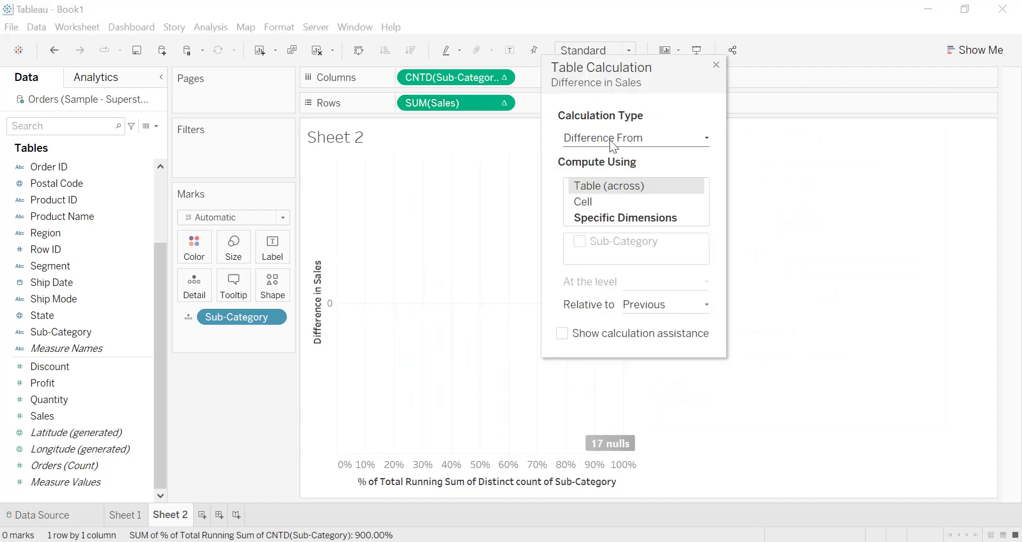
{"action": "left_click", "coordinate": [609, 140]}
{"action": "left_click", "coordinate": [603, 235]}
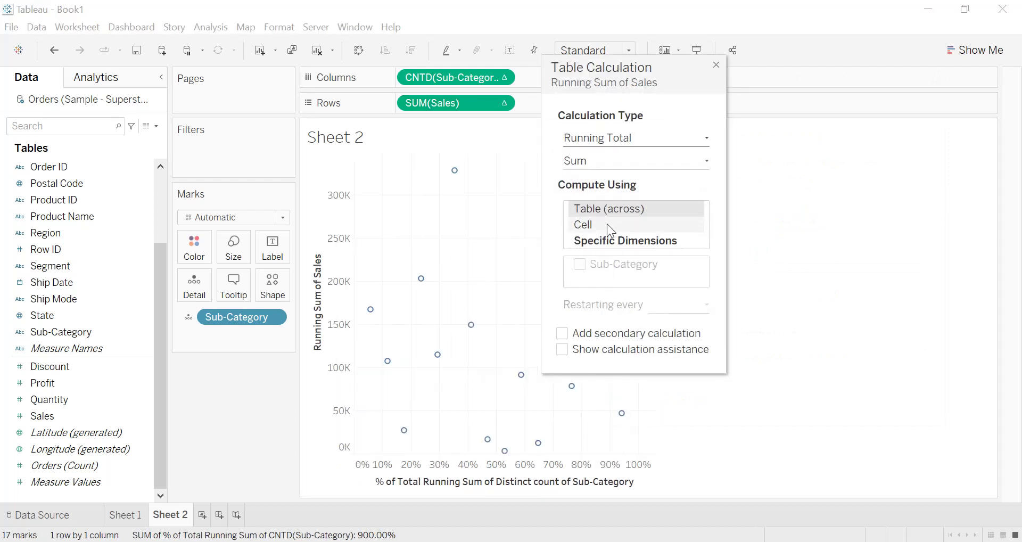
{"action": "left_click", "coordinate": [605, 240]}
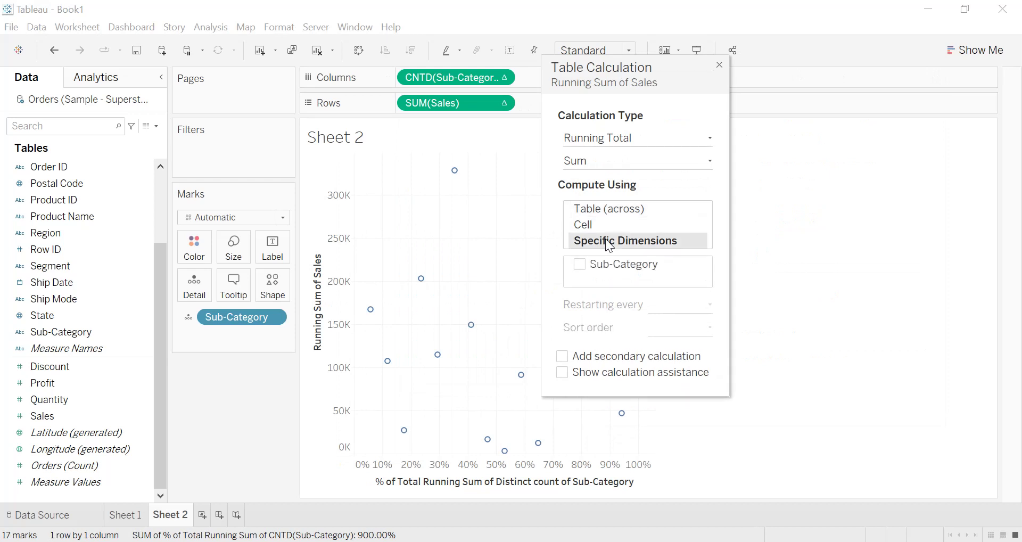
{"action": "left_click", "coordinate": [581, 266]}
Step: Add a secondary Percent of Total along Sub-Category to the Sales running total
{"action": "left_click", "coordinate": [562, 356]}
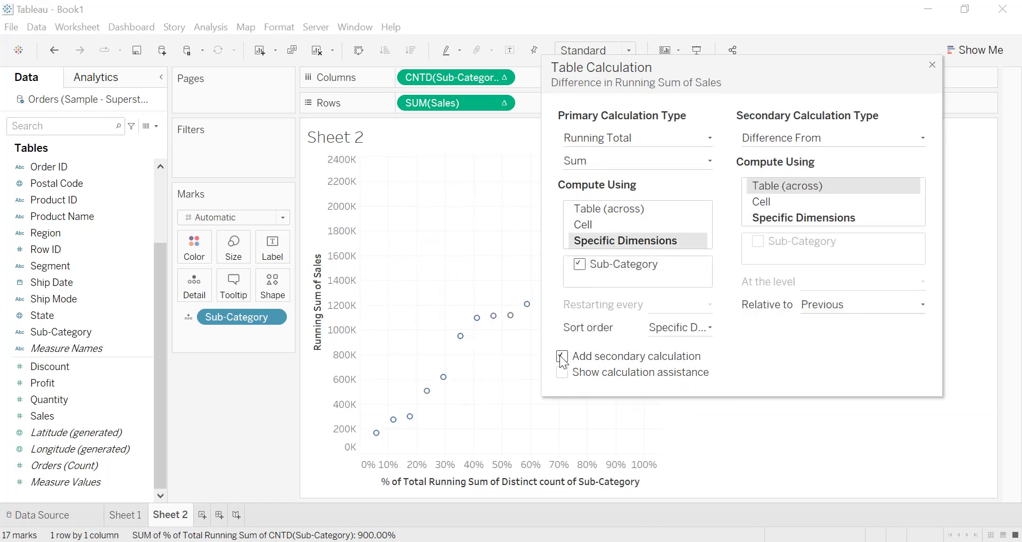
{"action": "left_click", "coordinate": [799, 140]}
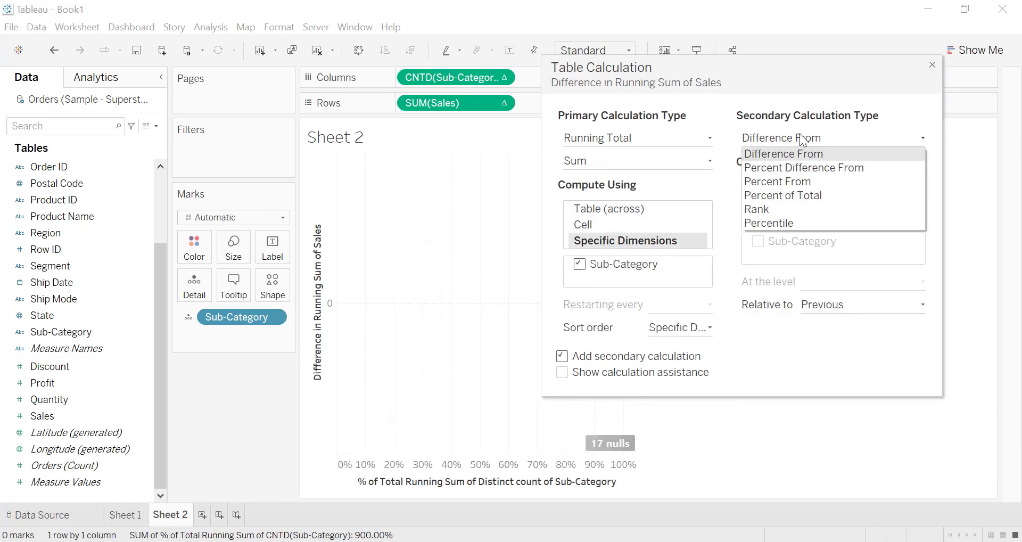
{"action": "left_click", "coordinate": [789, 195]}
{"action": "left_click", "coordinate": [772, 267]}
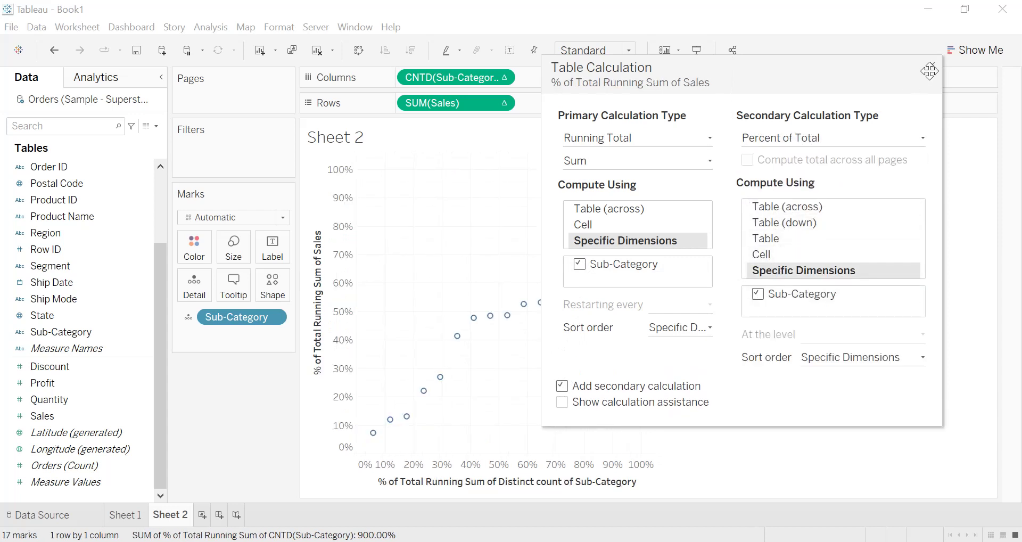
{"action": "left_click", "coordinate": [931, 66]}
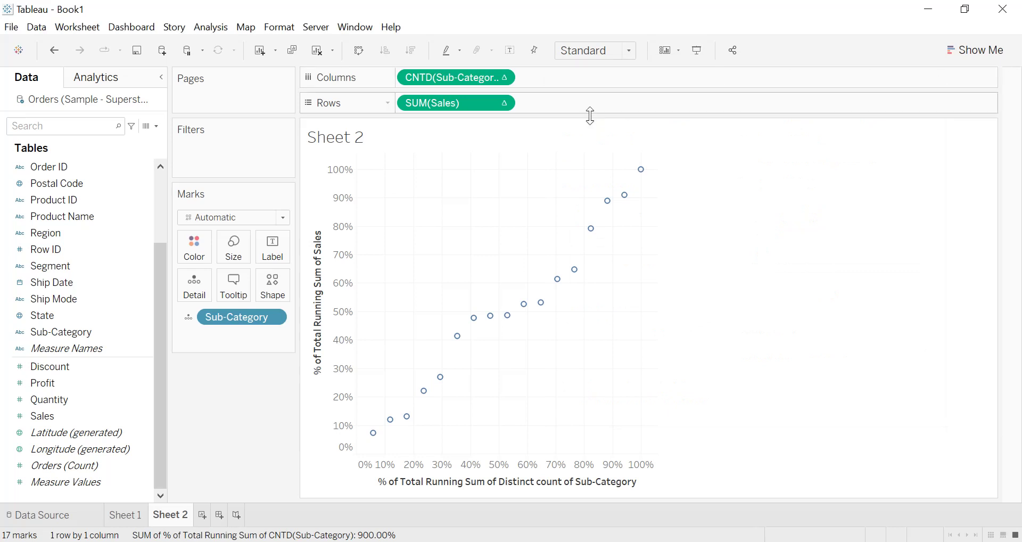
Step: Set the mark type to Area and fit the chart to Entire View
{"action": "left_click", "coordinate": [256, 221]}
{"action": "left_click", "coordinate": [220, 280]}
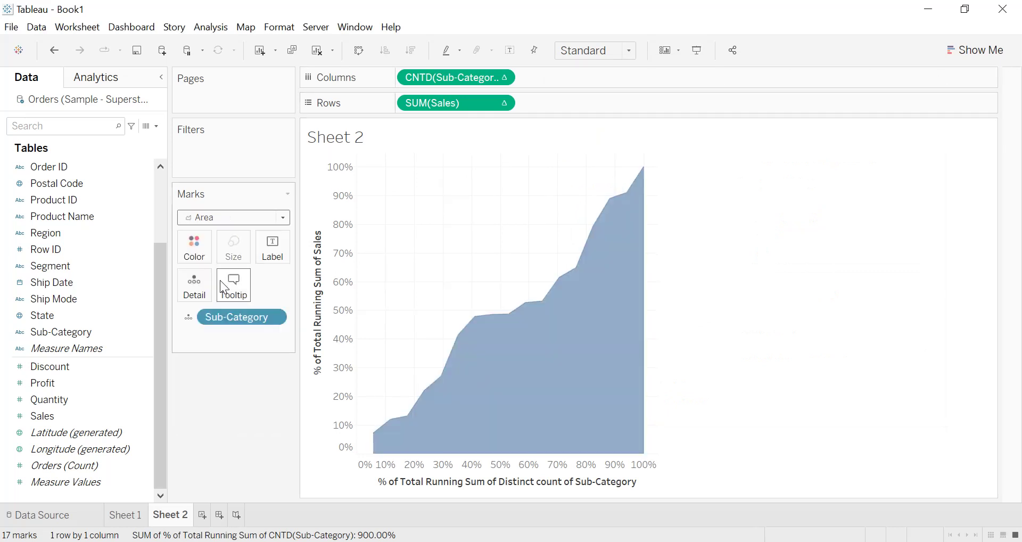
{"action": "left_click", "coordinate": [624, 50]}
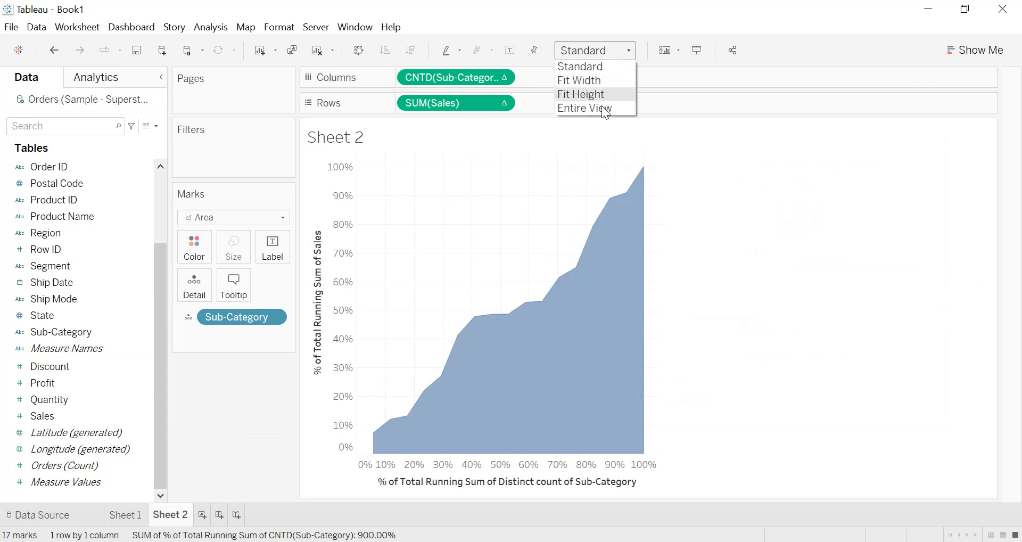
{"action": "left_click", "coordinate": [598, 110]}
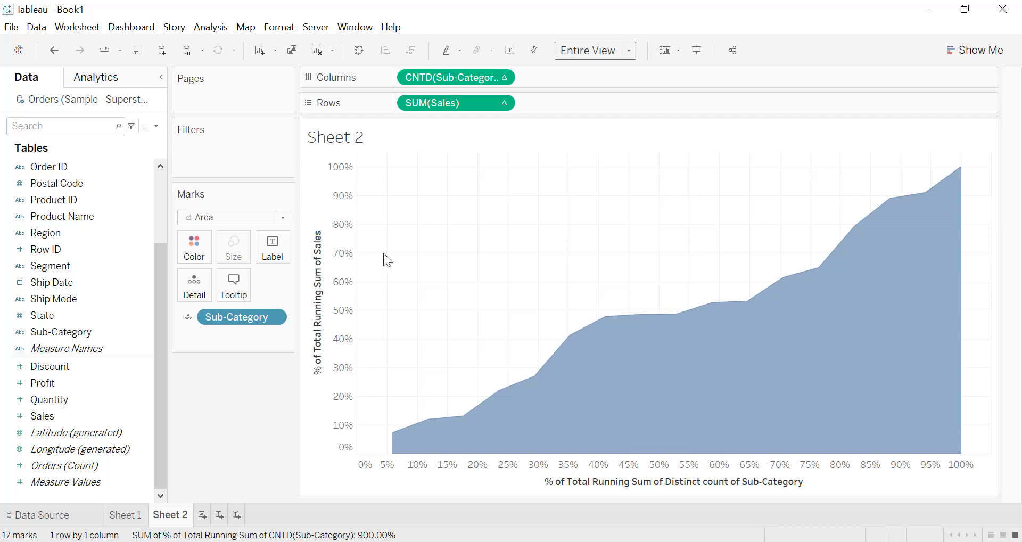
Step: Sort Sub-Category by field Sales (Sum) in descending order
{"action": "left_click", "coordinate": [271, 318]}
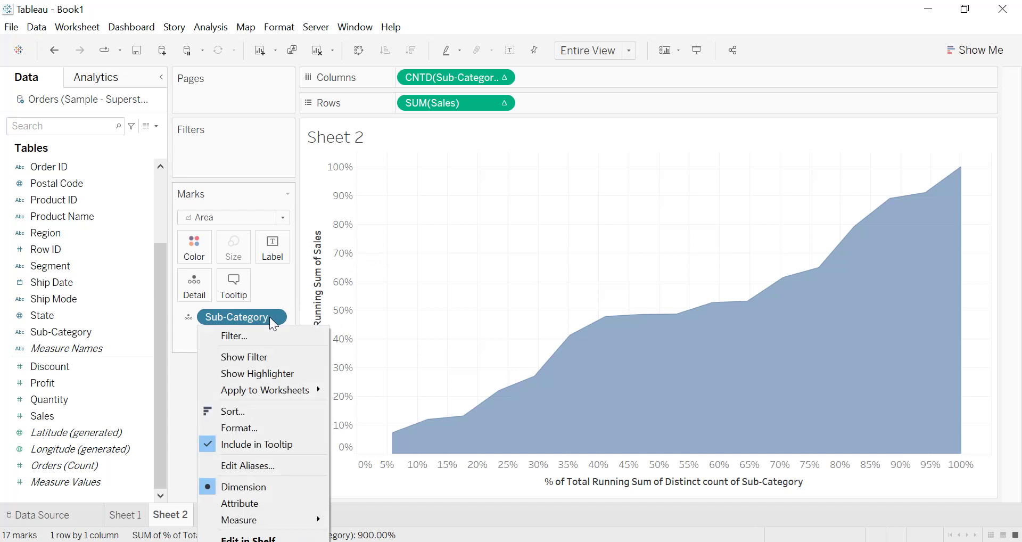
{"action": "left_click", "coordinate": [258, 413]}
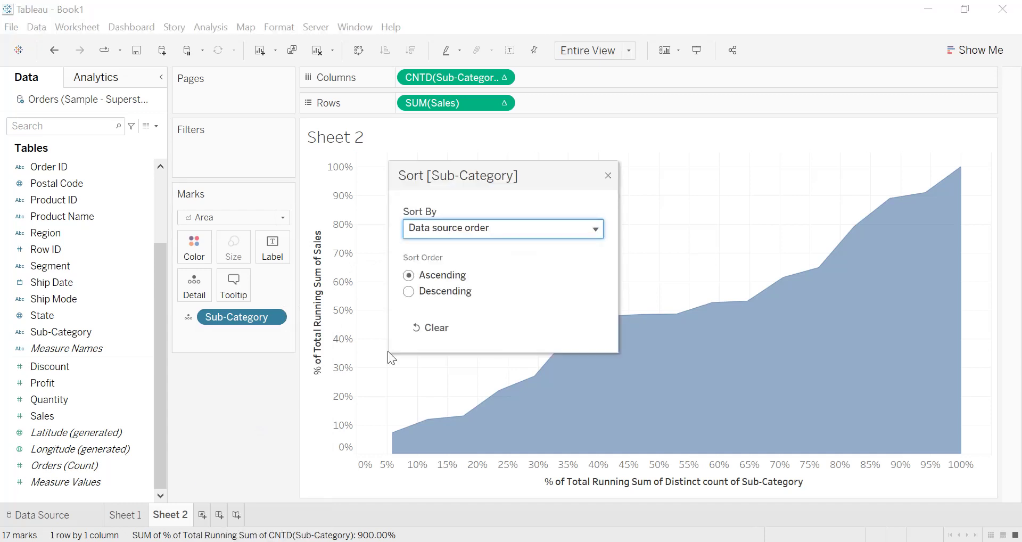
{"action": "left_click", "coordinate": [464, 233]}
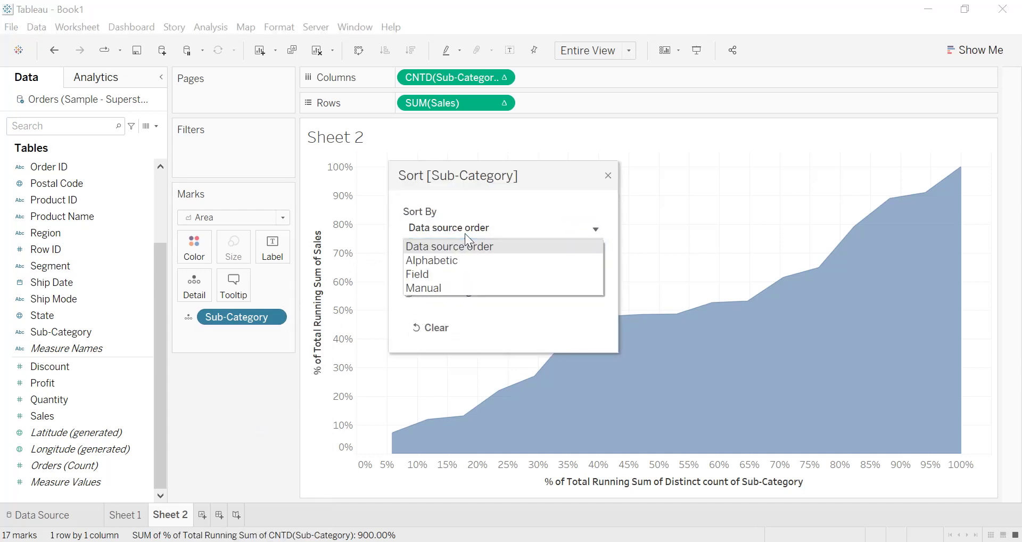
{"action": "left_click", "coordinate": [438, 275]}
{"action": "left_click", "coordinate": [410, 292]}
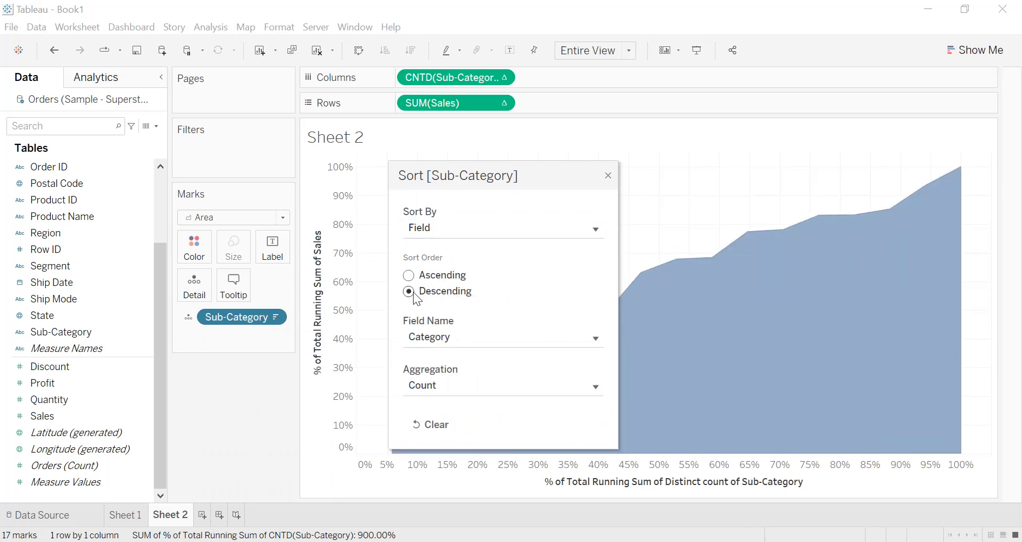
{"action": "left_click", "coordinate": [433, 339]}
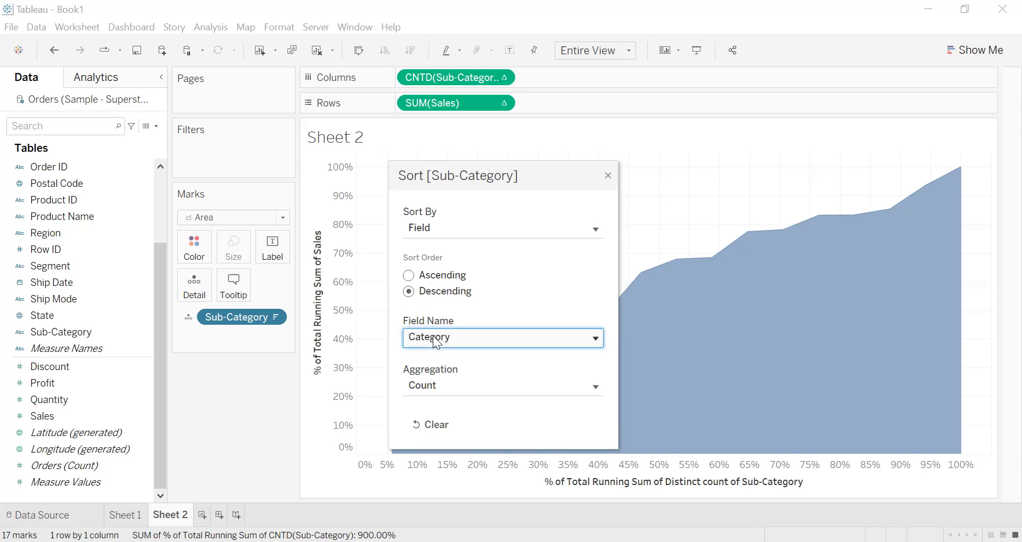
{"action": "scroll", "coordinate": [490, 257], "scroll_direction": "down", "scroll_amount": 2}
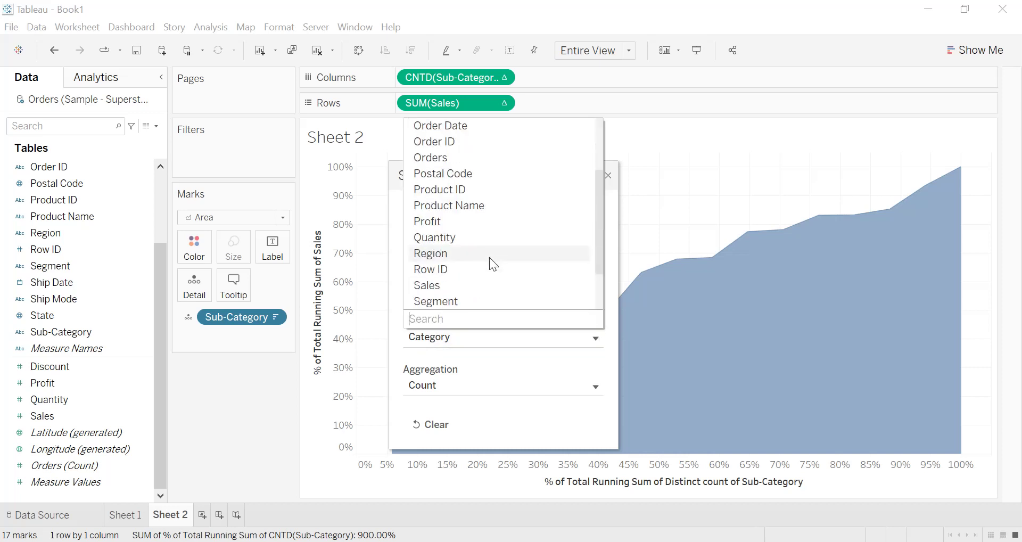
{"action": "left_click", "coordinate": [442, 286]}
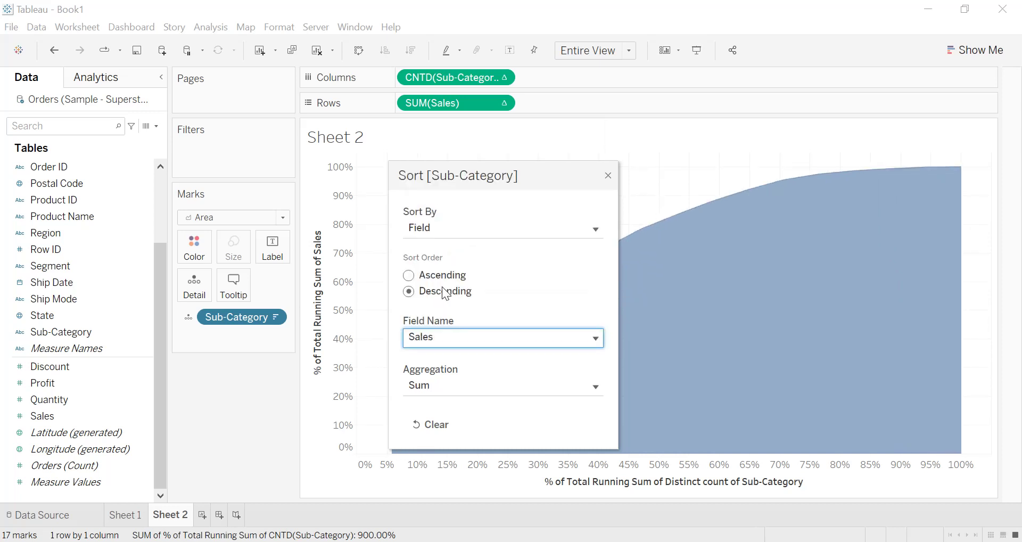
{"action": "left_click", "coordinate": [608, 175]}
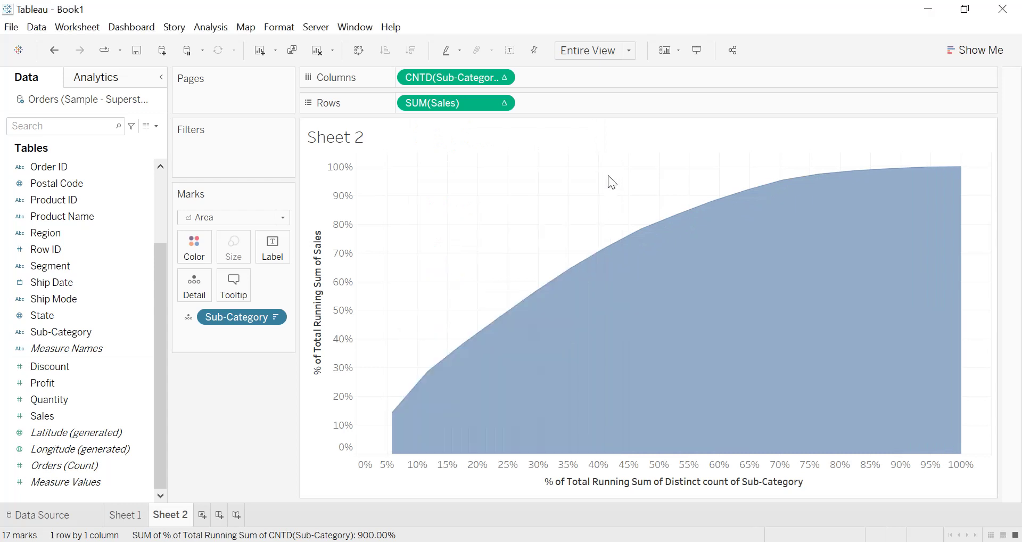
Step: Add a constant reference line at 0.2 on the horizontal percentage axis
{"action": "right_click", "coordinate": [509, 481]}
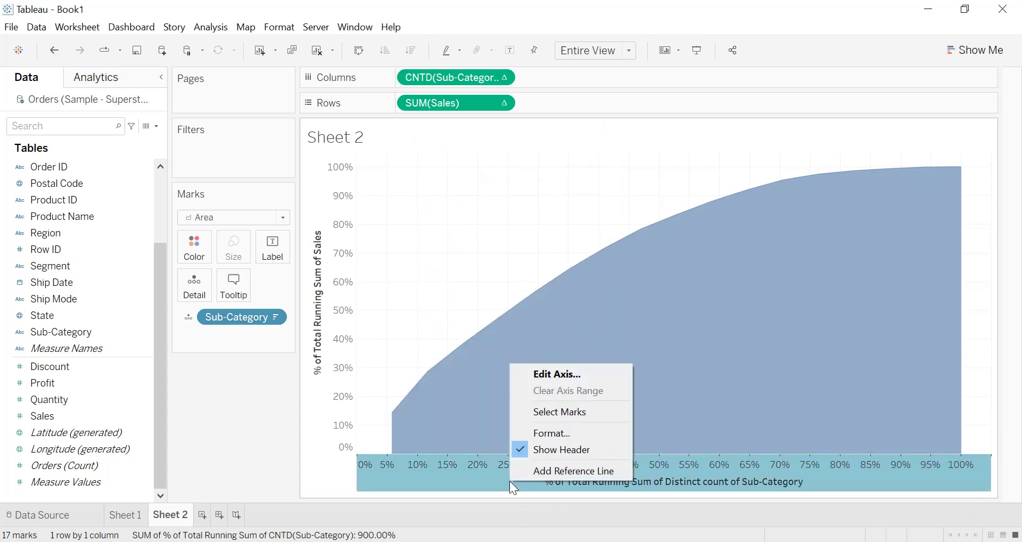
{"action": "left_click", "coordinate": [525, 476]}
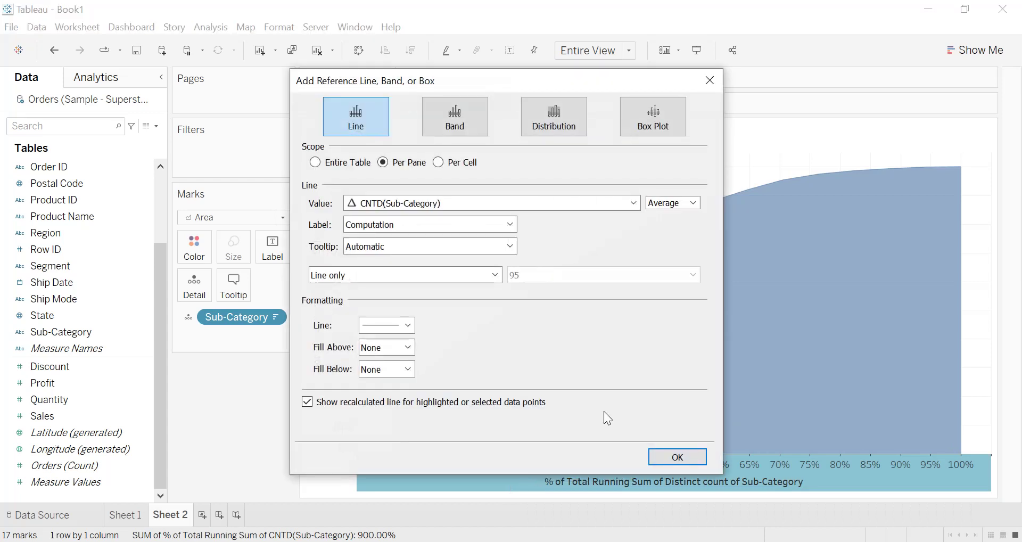
{"action": "left_click", "coordinate": [677, 204]}
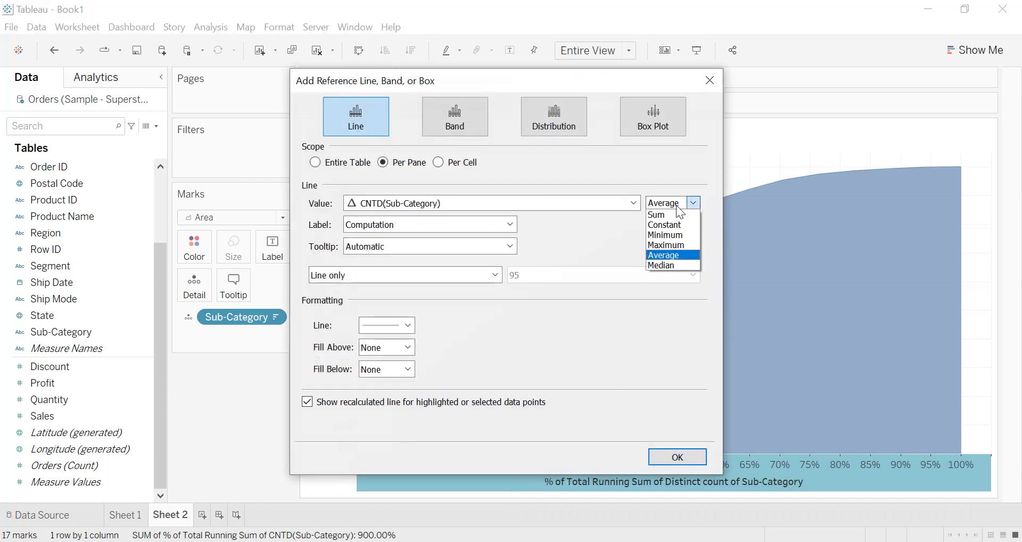
{"action": "left_click", "coordinate": [679, 226]}
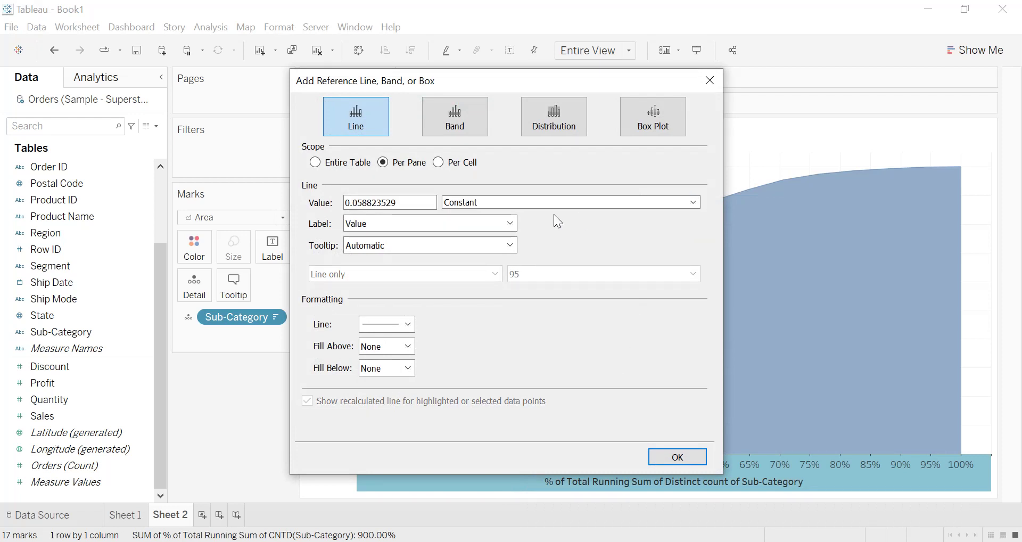
{"action": "double_click", "coordinate": [374, 202]}
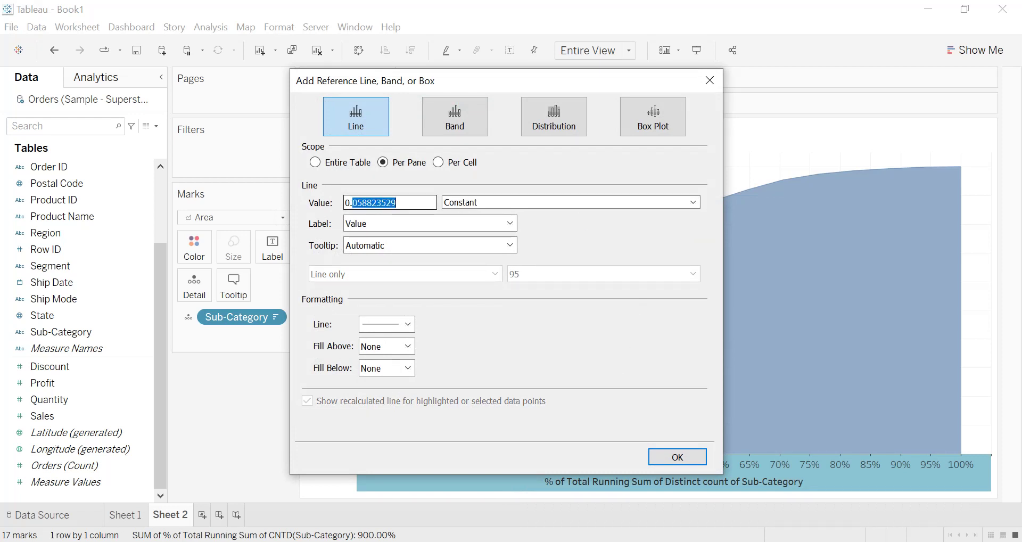
{"action": "type", "text": "2"}
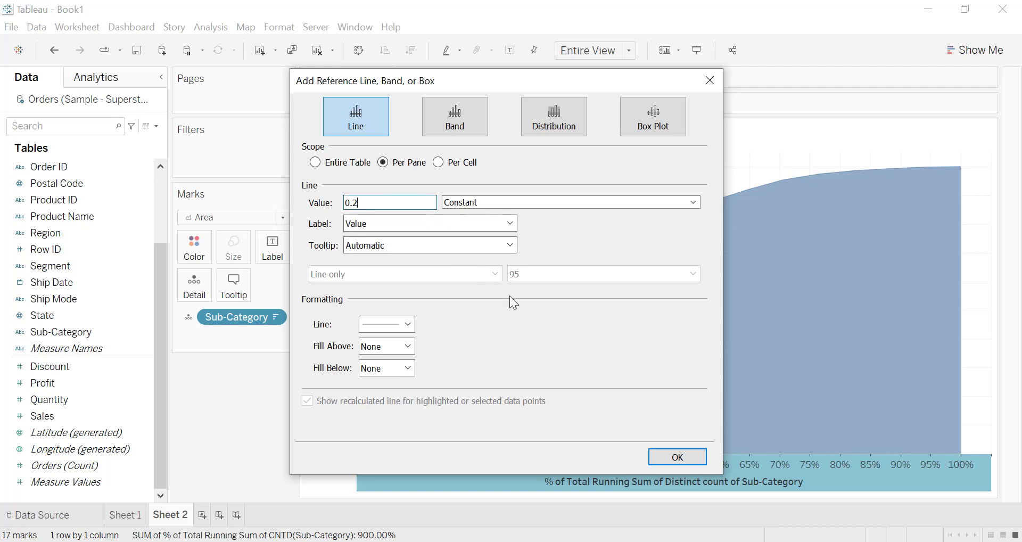
{"action": "left_click", "coordinate": [672, 456]}
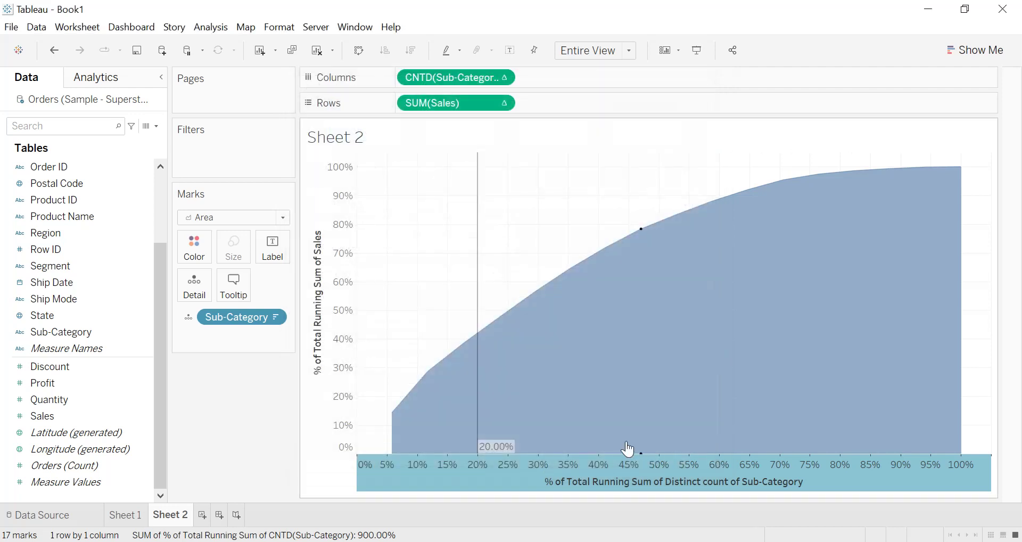
Step: Add a constant reference line at 0.8 (80%) on the cumulative sales axis
{"action": "right_click", "coordinate": [350, 242]}
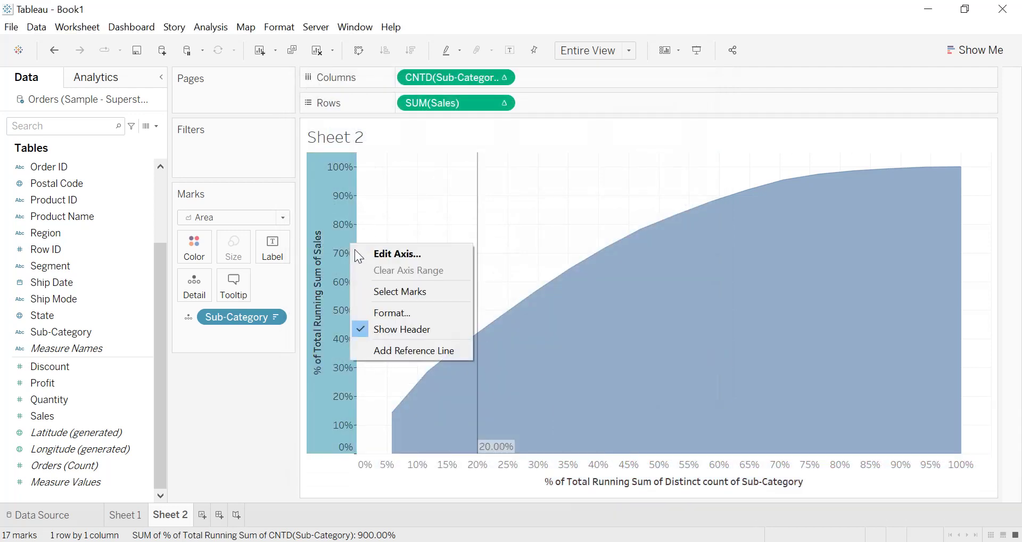
{"action": "left_click", "coordinate": [403, 351]}
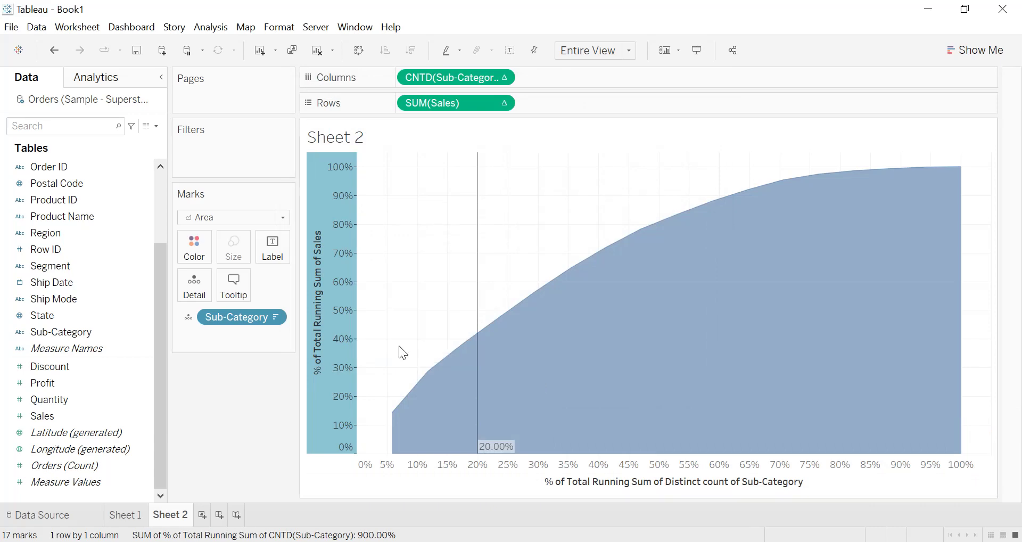
{"action": "left_click", "coordinate": [631, 206]}
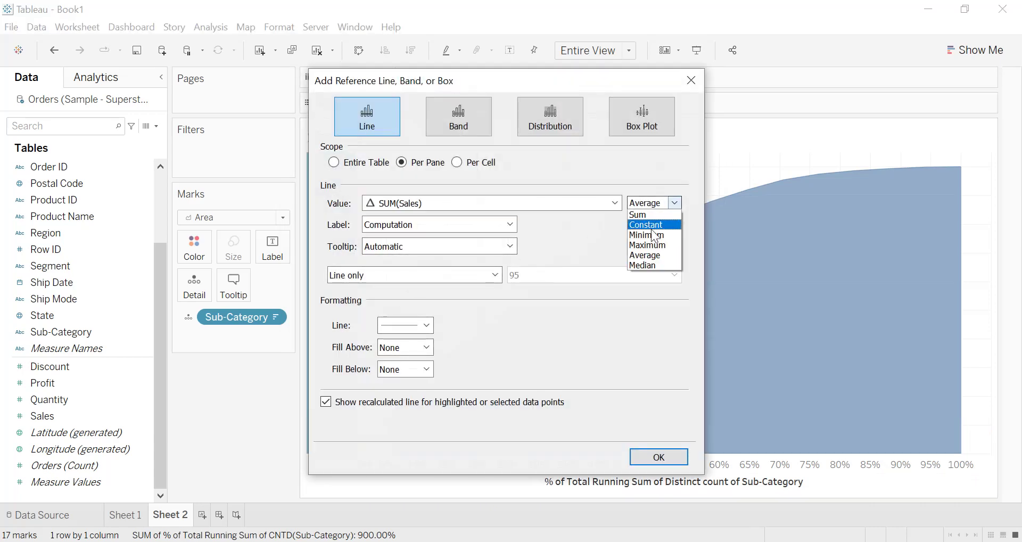
{"action": "left_click", "coordinate": [650, 222]}
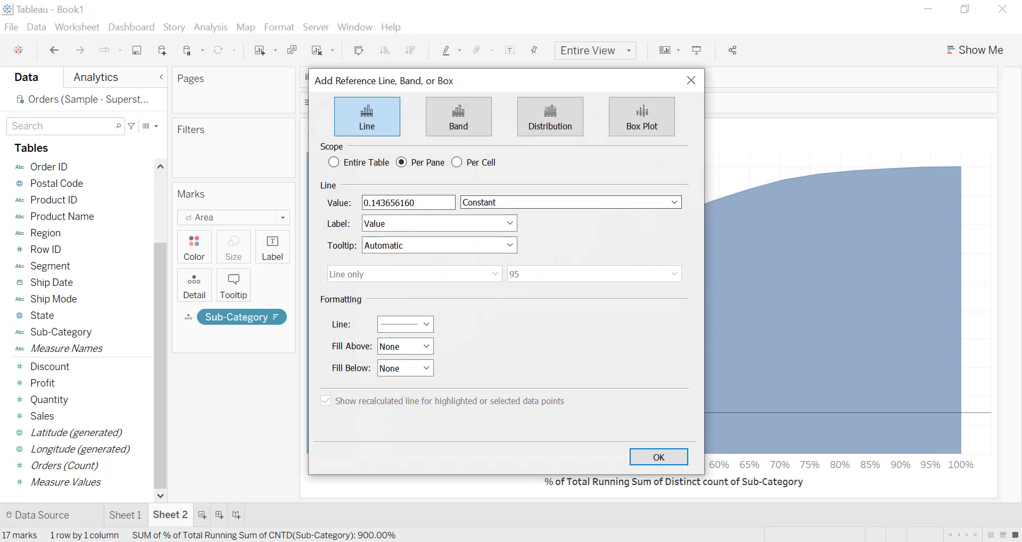
{"action": "double_click", "coordinate": [392, 202]}
{"action": "type", "text": "8"}
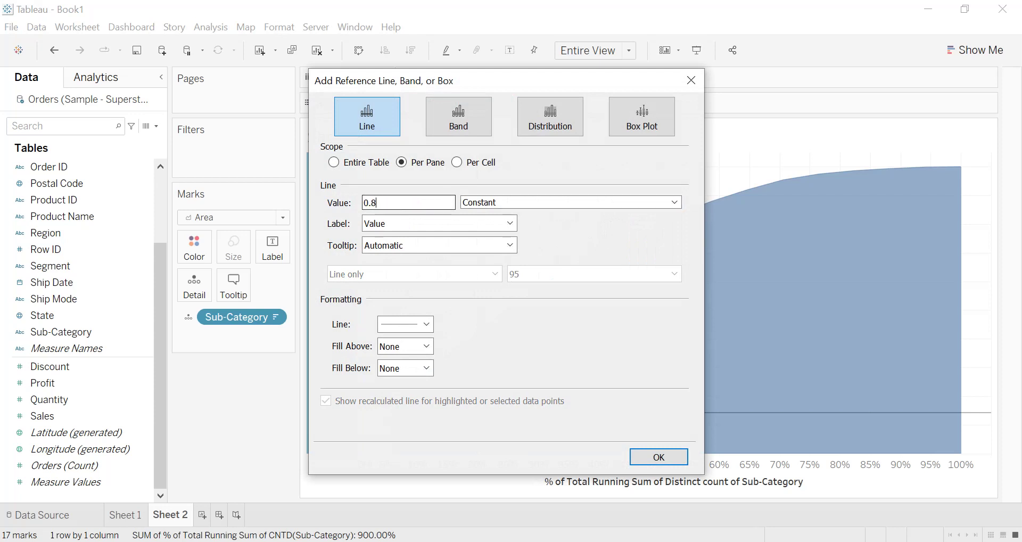
{"action": "left_click", "coordinate": [659, 453]}
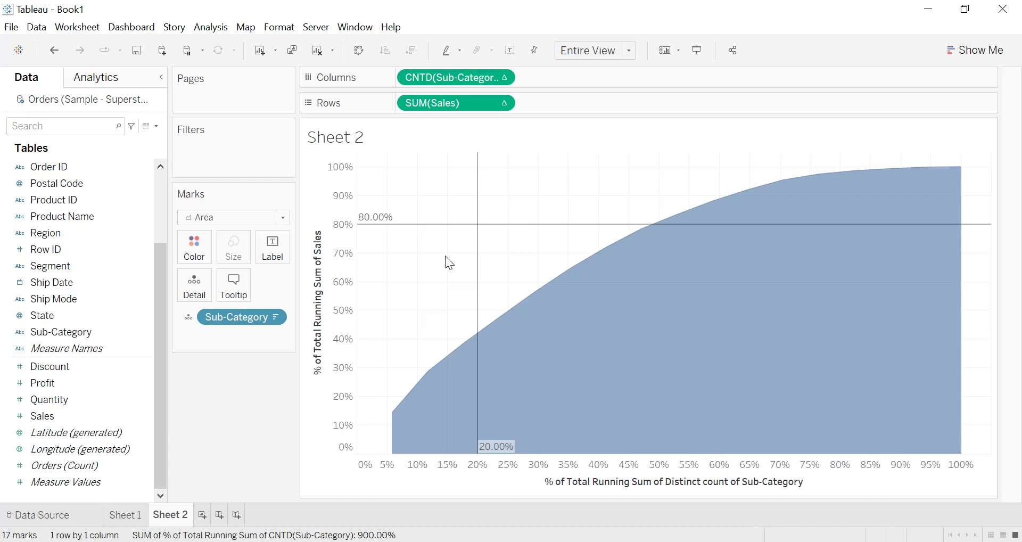
{"action": "mouse_move", "coordinate": [650, 250]}
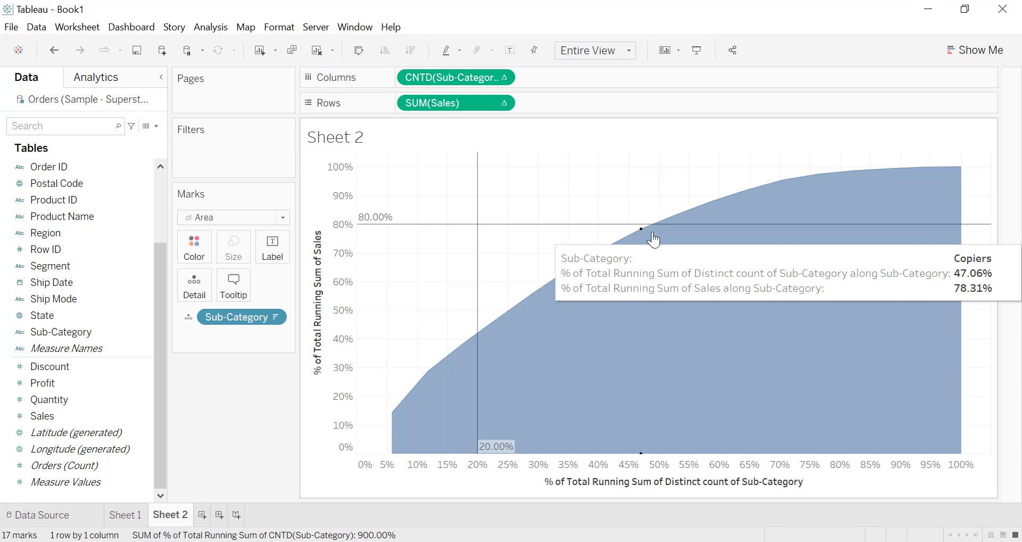
{"action": "mouse_move", "coordinate": [483, 340]}
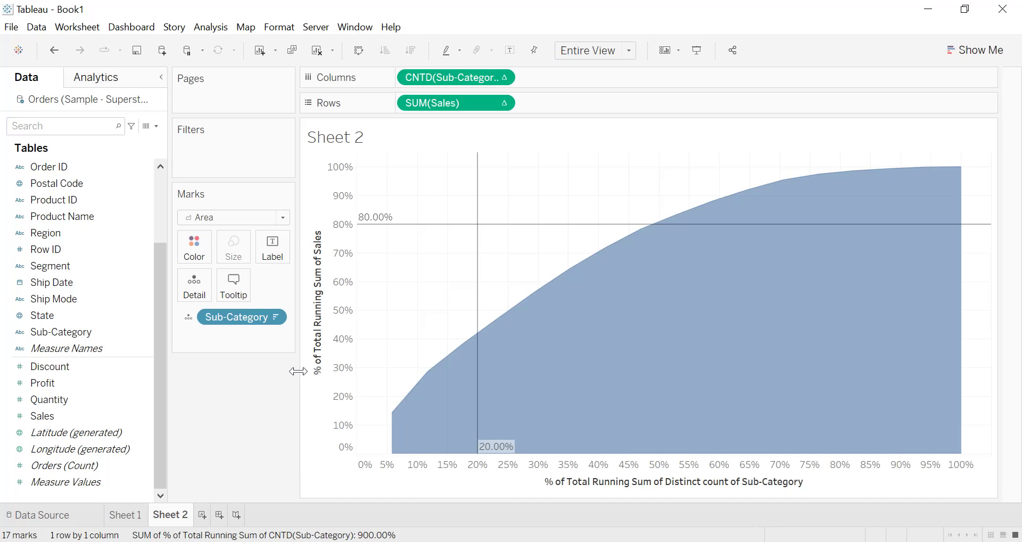
{"action": "right_click", "coordinate": [178, 518]}
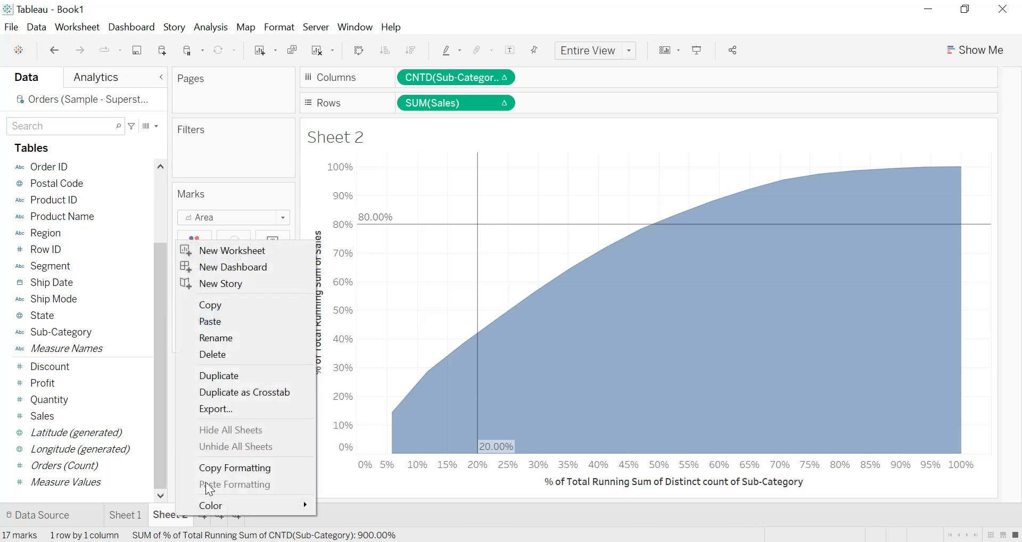
Step: Duplicate Sheet 2 as Sheet 2 (2) and add Sales as a second Rows measure
{"action": "left_click", "coordinate": [220, 379]}
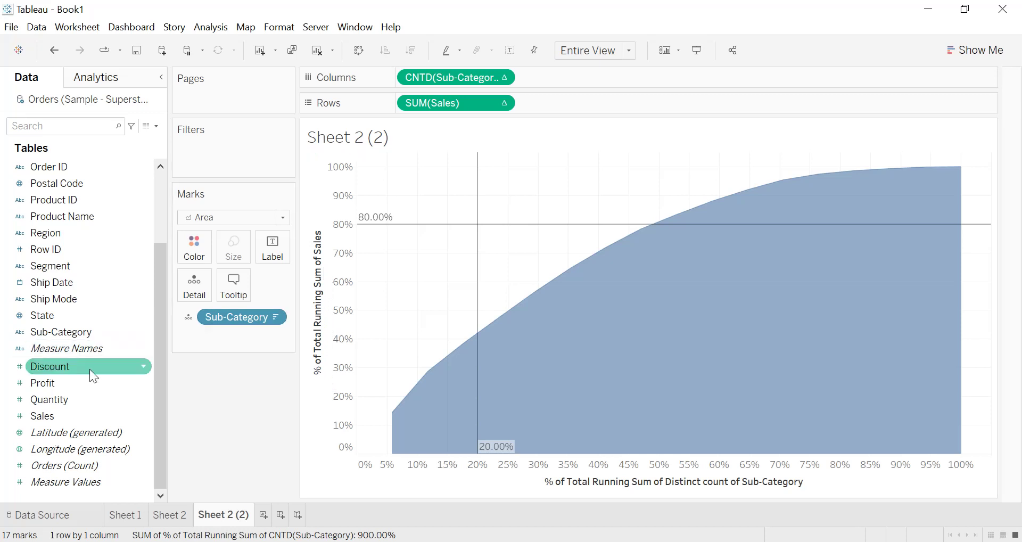
{"action": "left_click_drag", "start_coordinate": [52, 413], "coordinate": [401, 104]}
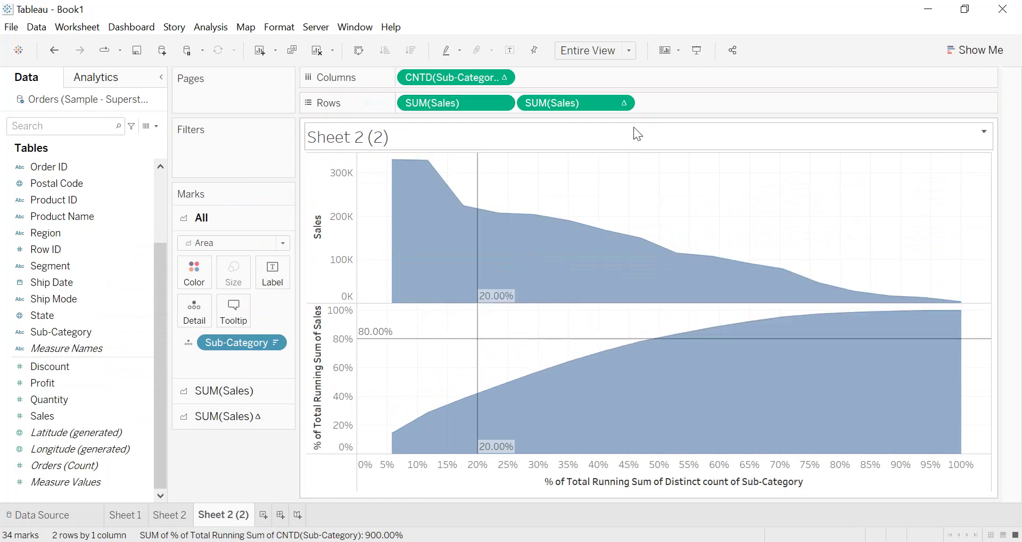
Step: Put Sales and cumulative percentage on a dual axis, both with Bar mark type
{"action": "left_click", "coordinate": [622, 102]}
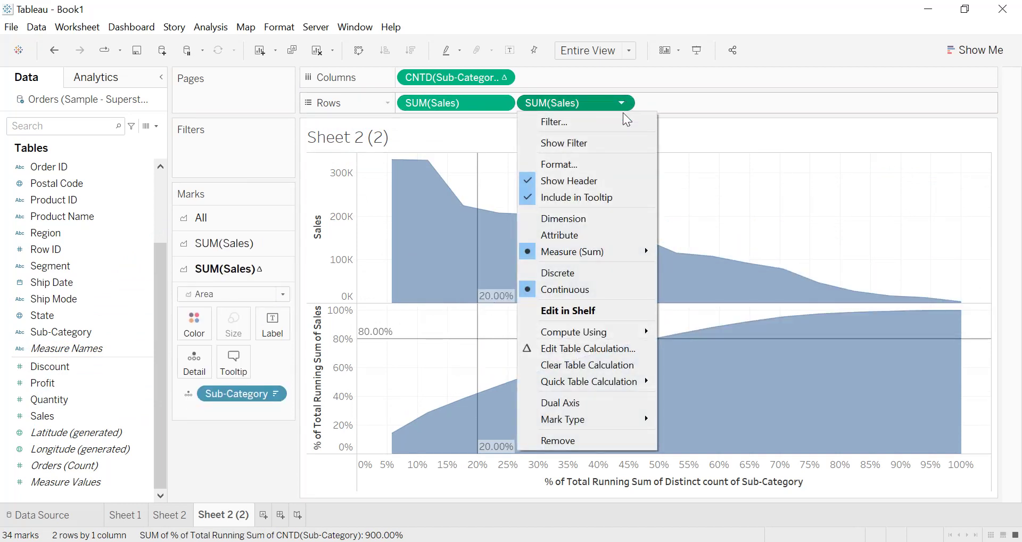
{"action": "left_click", "coordinate": [564, 401]}
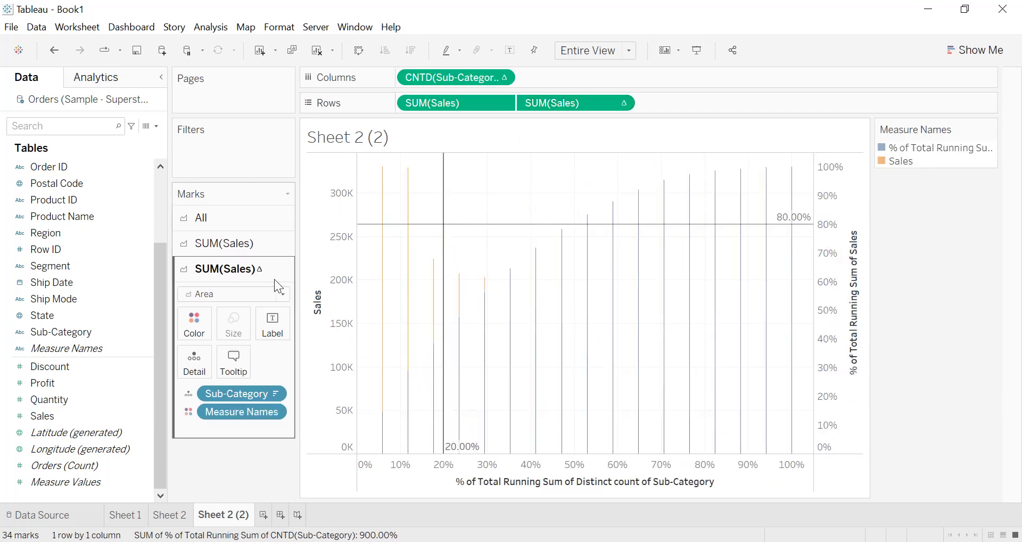
{"action": "left_click", "coordinate": [244, 294]}
{"action": "left_click", "coordinate": [234, 325]}
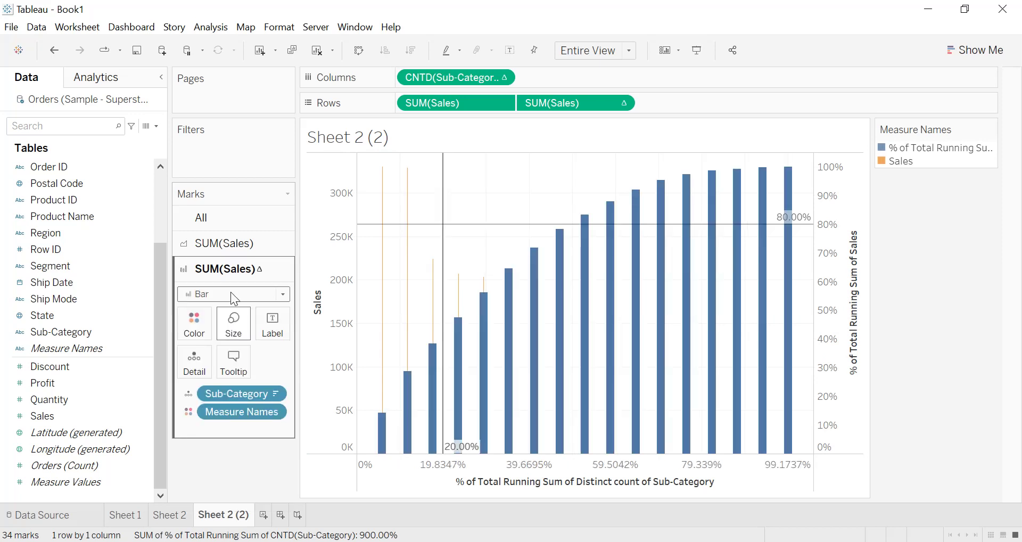
{"action": "left_click", "coordinate": [232, 249]}
{"action": "left_click", "coordinate": [226, 270]}
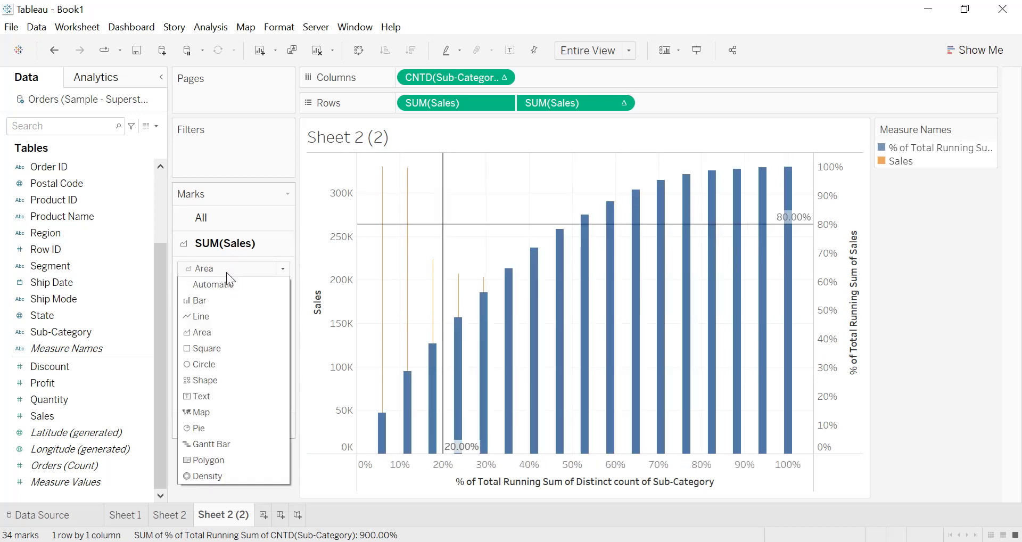
{"action": "left_click", "coordinate": [218, 296]}
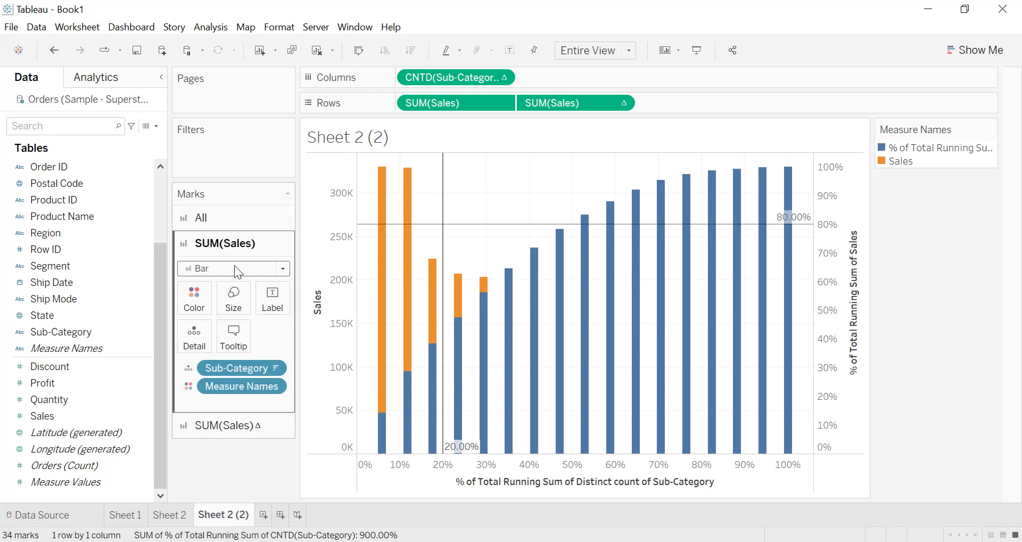
{"action": "left_click", "coordinate": [207, 298]}
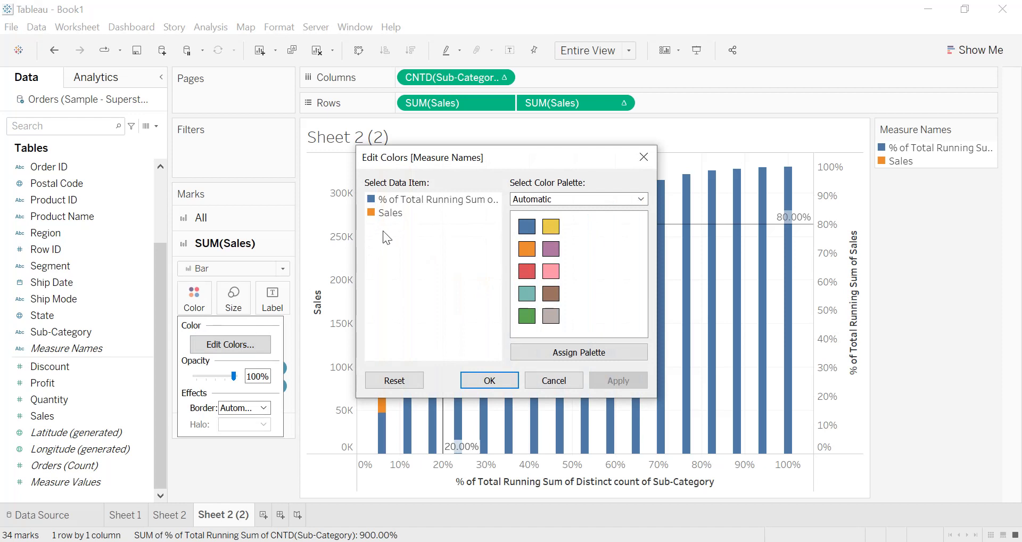
Step: Edit colours so Sales is yellow and % of Total Running Sum is green
{"action": "left_click", "coordinate": [394, 215]}
{"action": "left_click", "coordinate": [550, 226]}
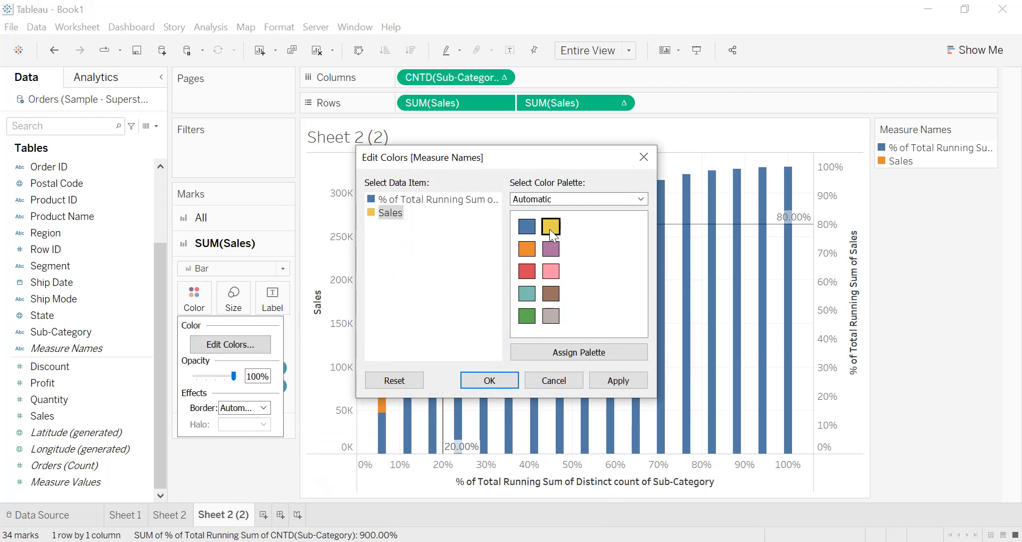
{"action": "left_click", "coordinate": [629, 374]}
{"action": "left_click", "coordinate": [446, 200]}
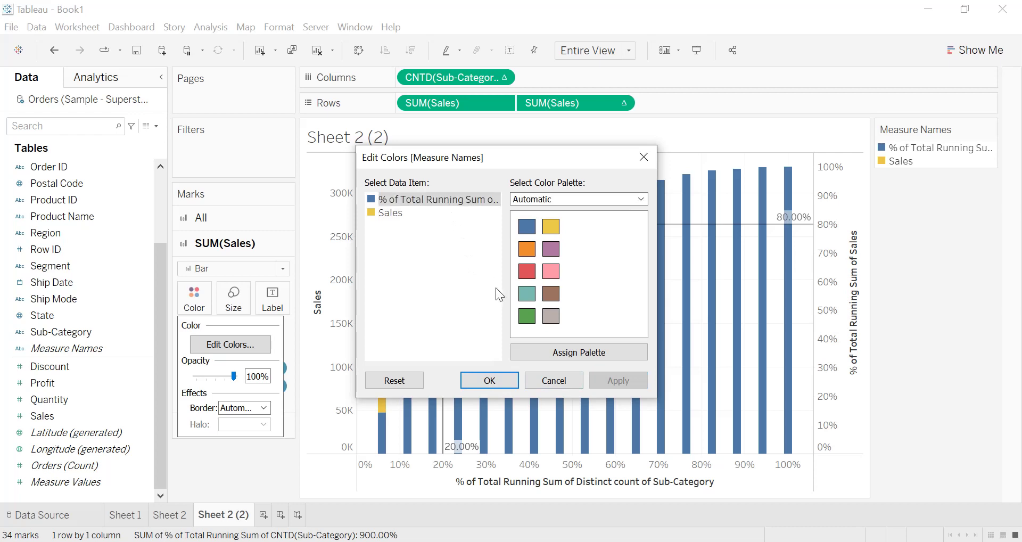
{"action": "left_click", "coordinate": [527, 316]}
{"action": "left_click", "coordinate": [619, 381]}
{"action": "left_click", "coordinate": [498, 380]}
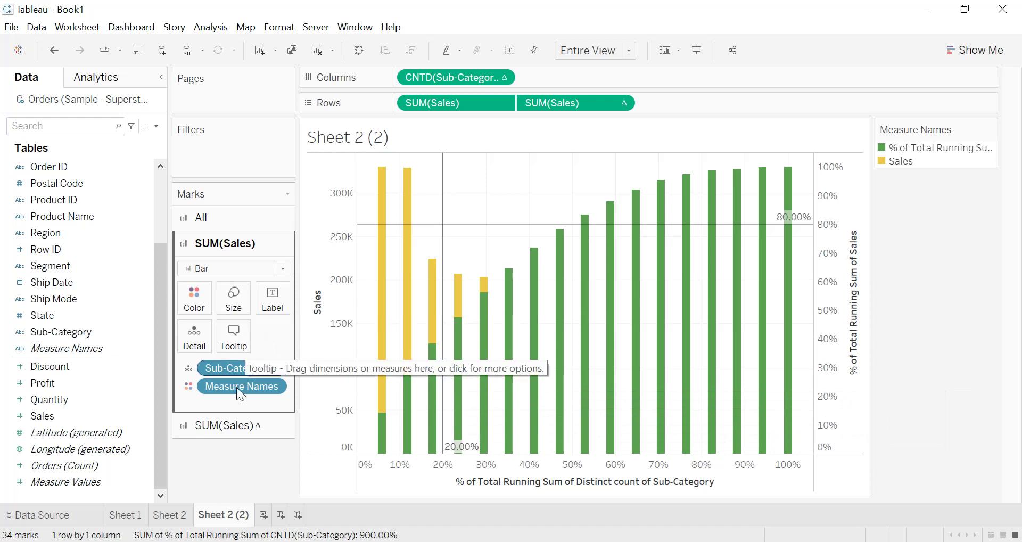
{"action": "left_click", "coordinate": [237, 426]}
Step: Reduce the green cumulative bars' size so the yellow Sales bars show behind them
{"action": "left_click", "coordinate": [234, 333]}
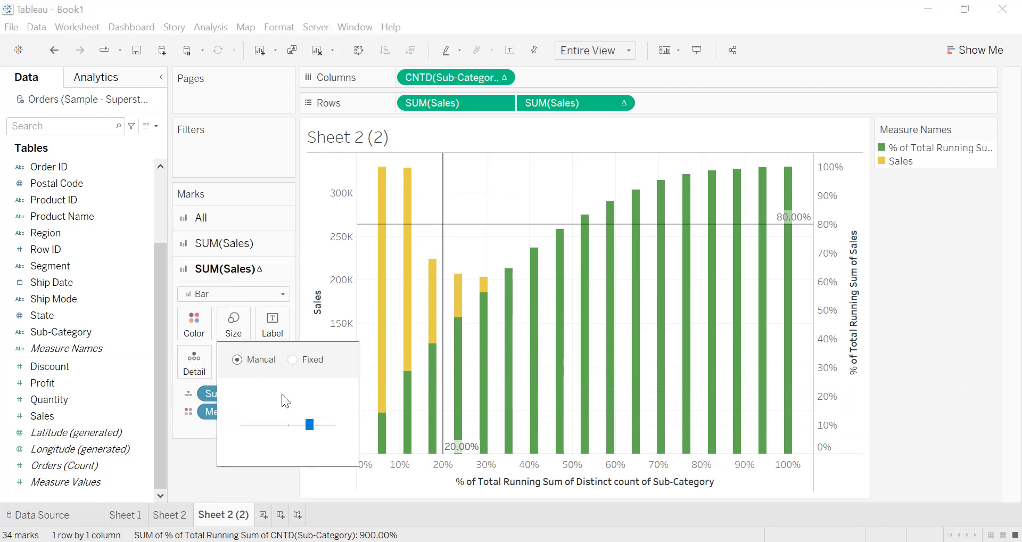
{"action": "left_click_drag", "start_coordinate": [291, 426], "coordinate": [257, 426]}
{"action": "left_click", "coordinate": [212, 448]}
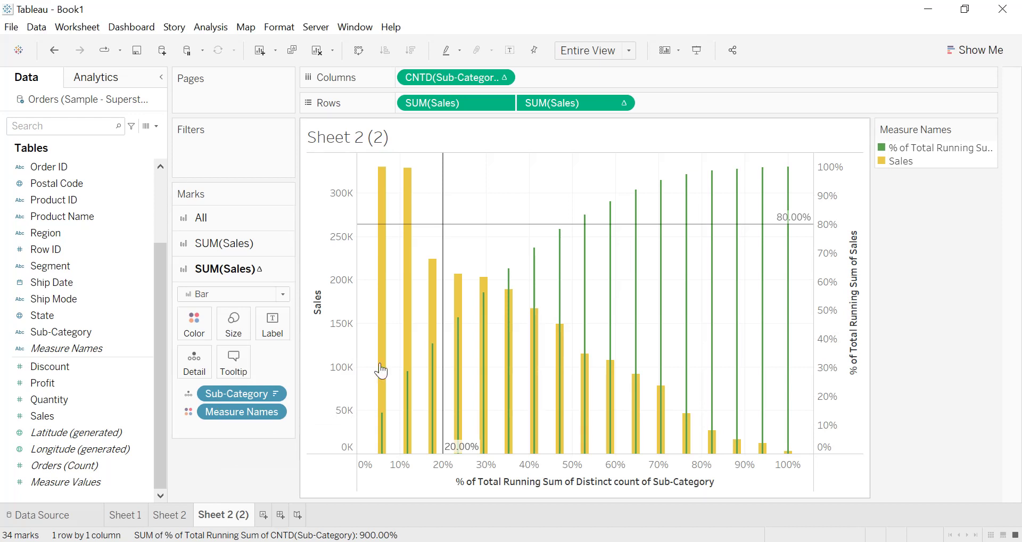
{"action": "mouse_move", "coordinate": [383, 314]}
{"action": "mouse_move", "coordinate": [382, 426]}
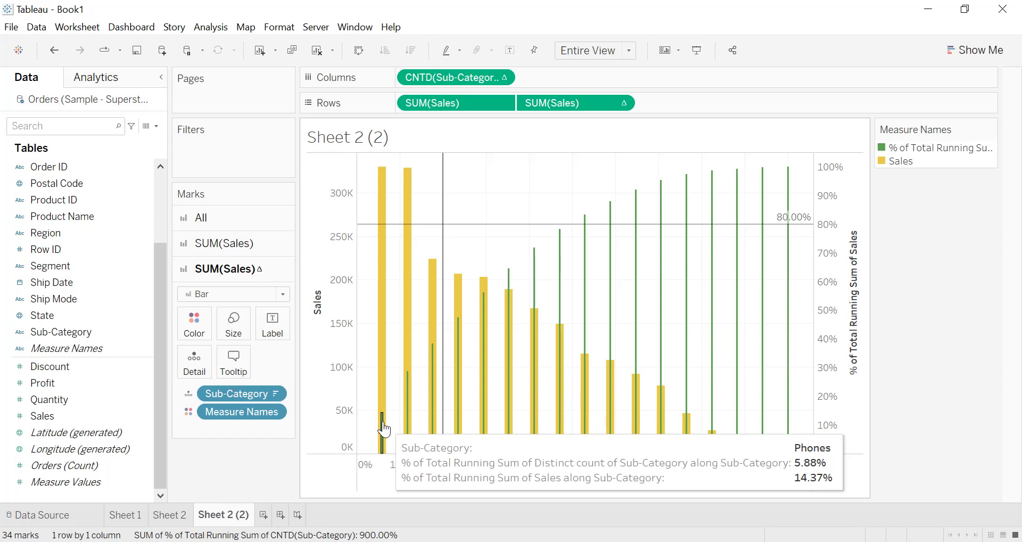
{"action": "mouse_move", "coordinate": [408, 404]}
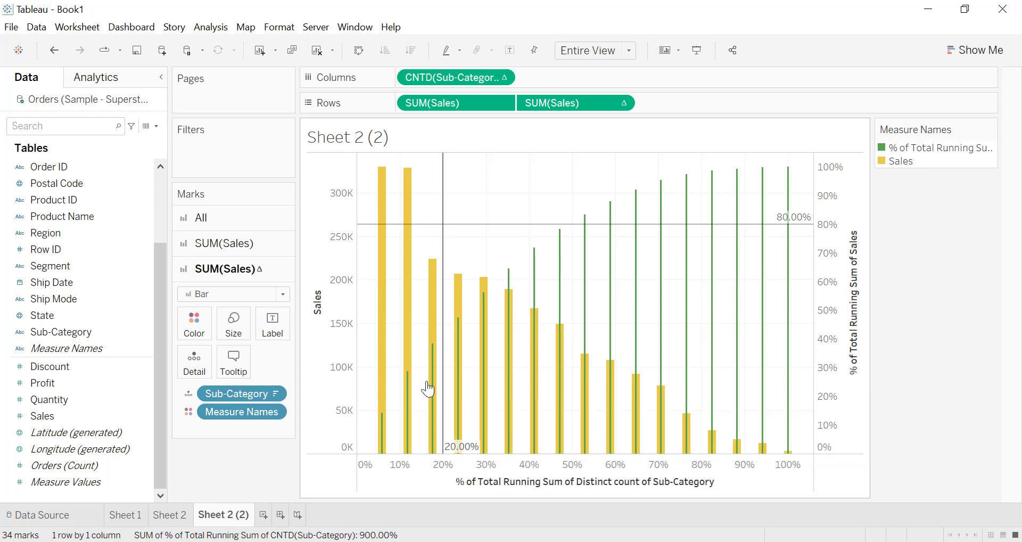
{"action": "mouse_move", "coordinate": [434, 380]}
{"action": "mouse_move", "coordinate": [384, 377]}
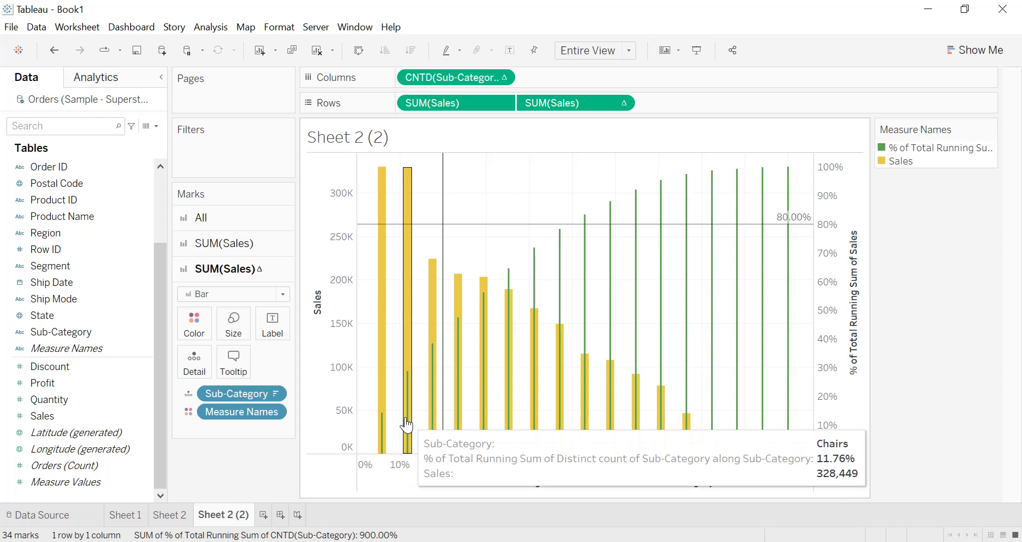
{"action": "mouse_move", "coordinate": [453, 413]}
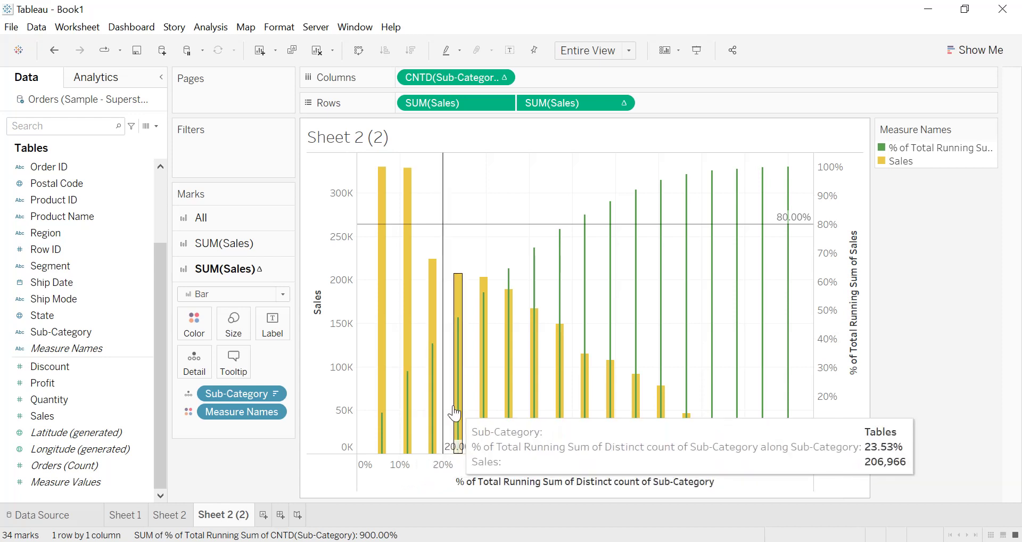